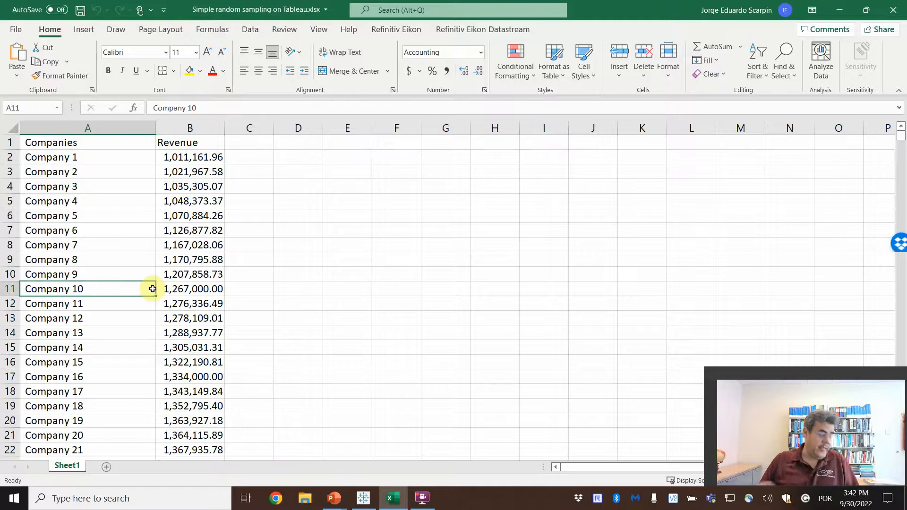
Look through the company list down to its last row and return to the header row.
{"action": "key", "text": "Down"}
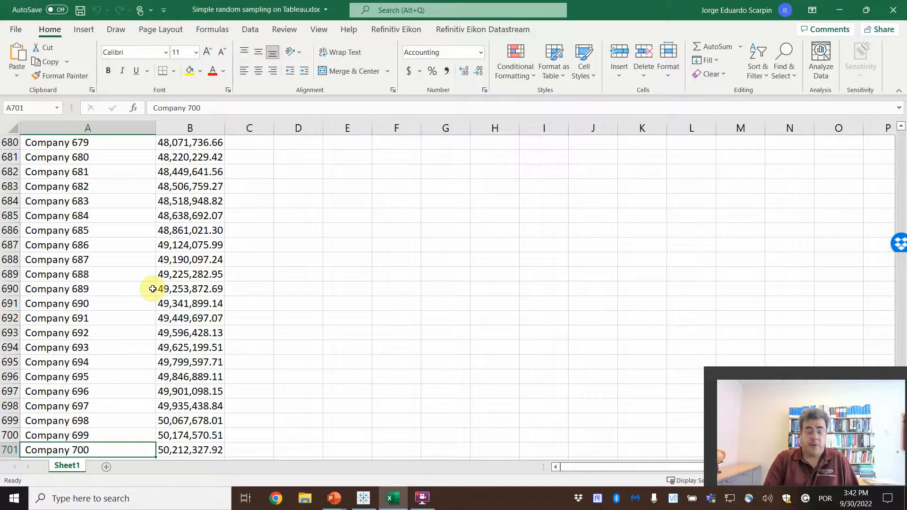
{"action": "key", "text": "End"}
{"action": "key", "text": "Up"}
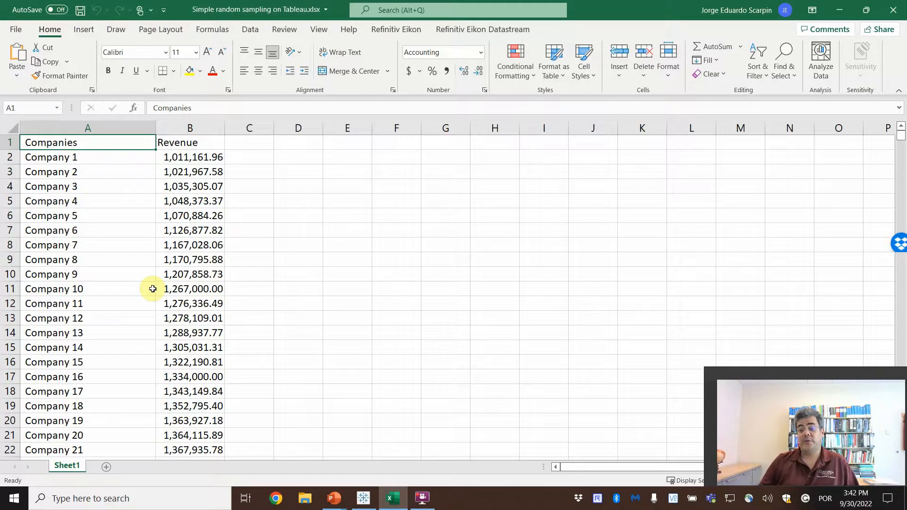
Open the Sampling tool from the data analysis tools.
{"action": "left_click", "coordinate": [198, 148]}
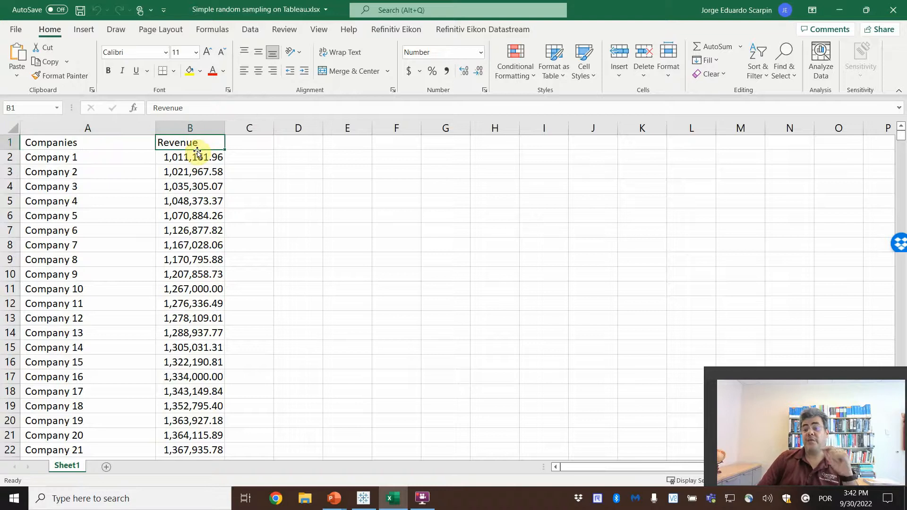
{"action": "left_click", "coordinate": [246, 30]}
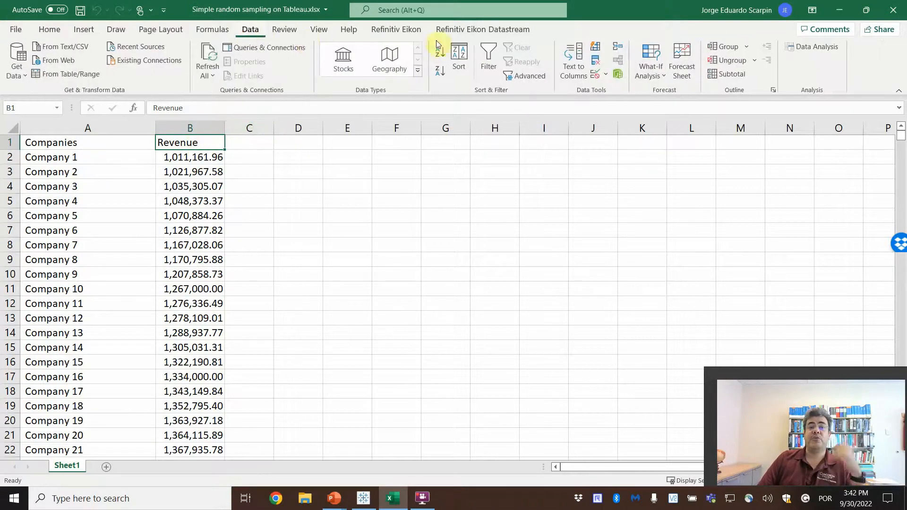
{"action": "left_click", "coordinate": [821, 47]}
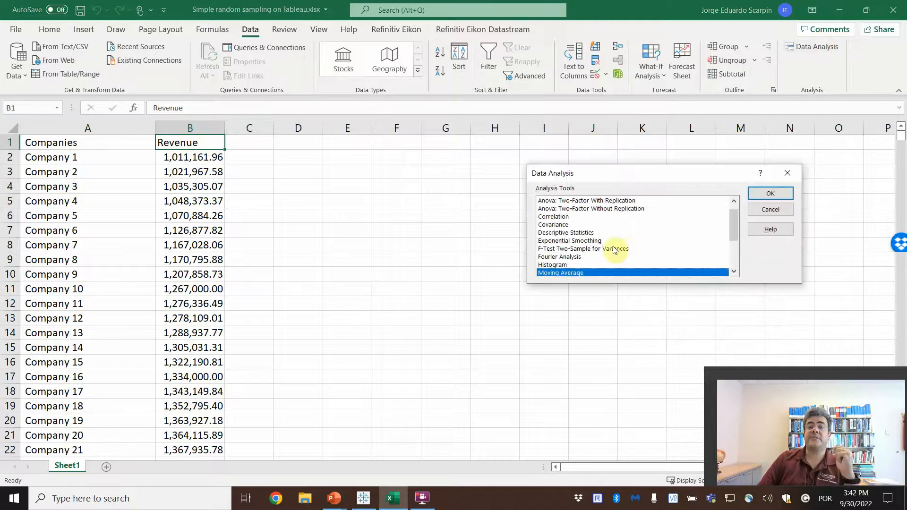
{"action": "key", "text": "Down"}
{"action": "key", "text": "Down"}
{"action": "key", "text": "Down"}
{"action": "key", "text": "Down"}
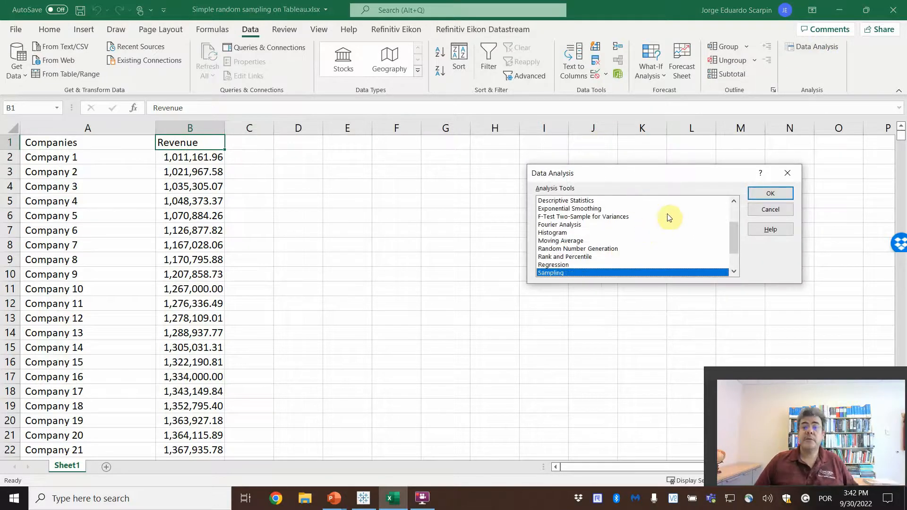
{"action": "left_click", "coordinate": [769, 193]}
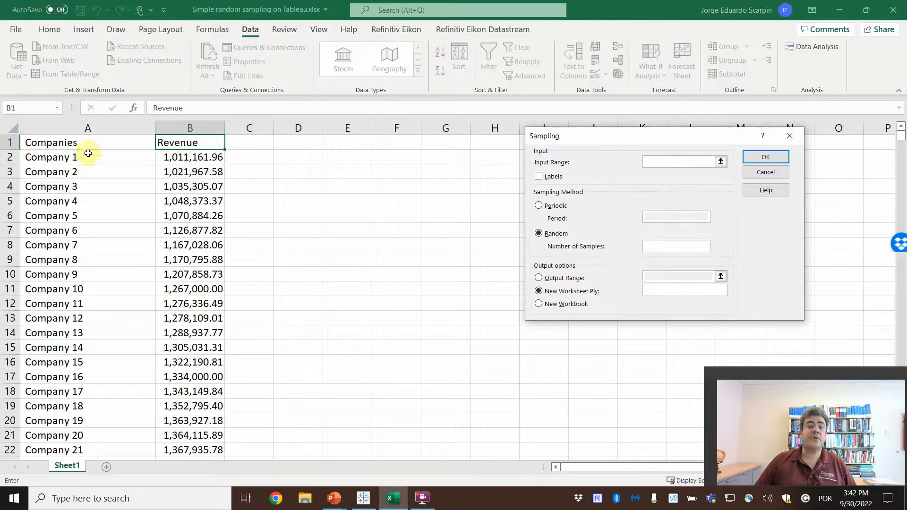
Try to draw 100 random samples from the labelled range A1:B701 into a new worksheet.
{"action": "left_click_drag", "start_coordinate": [78, 143], "coordinate": [174, 139]}
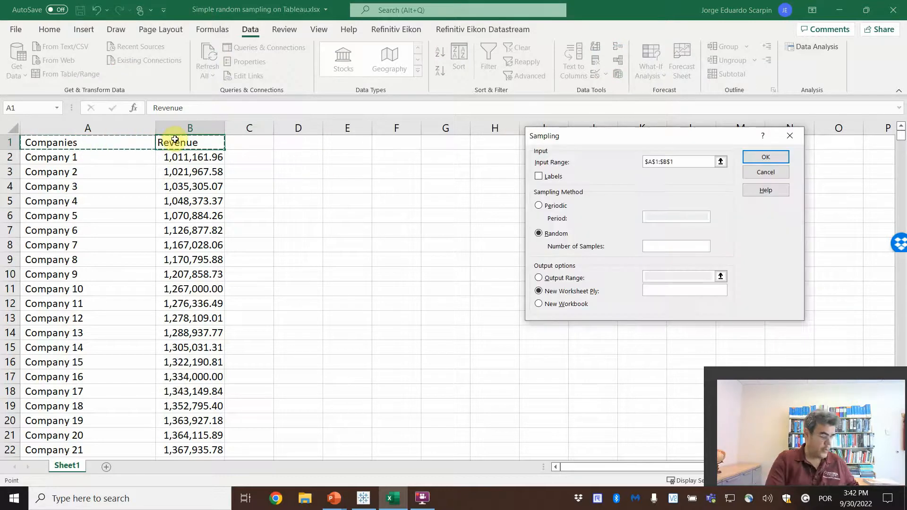
{"action": "key", "text": "ctrl+shift+Down"}
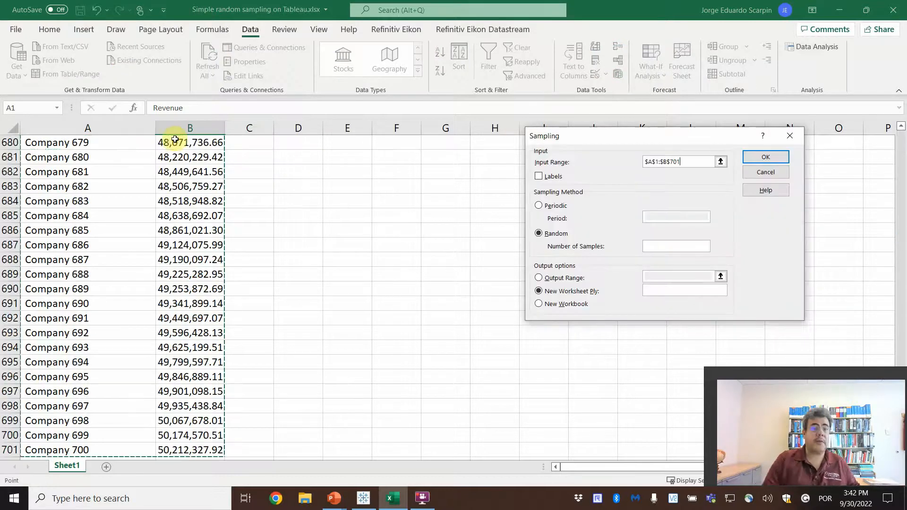
{"action": "left_click", "coordinate": [540, 177]}
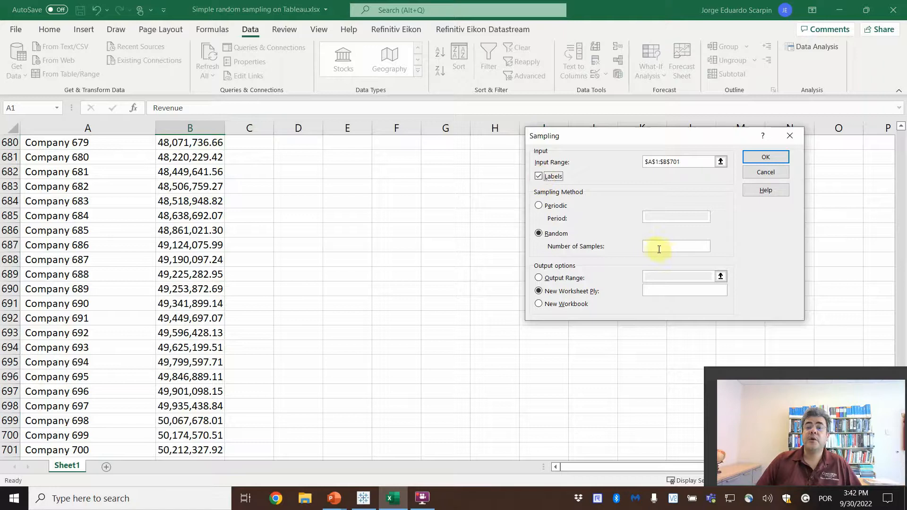
{"action": "type", "text": "100"}
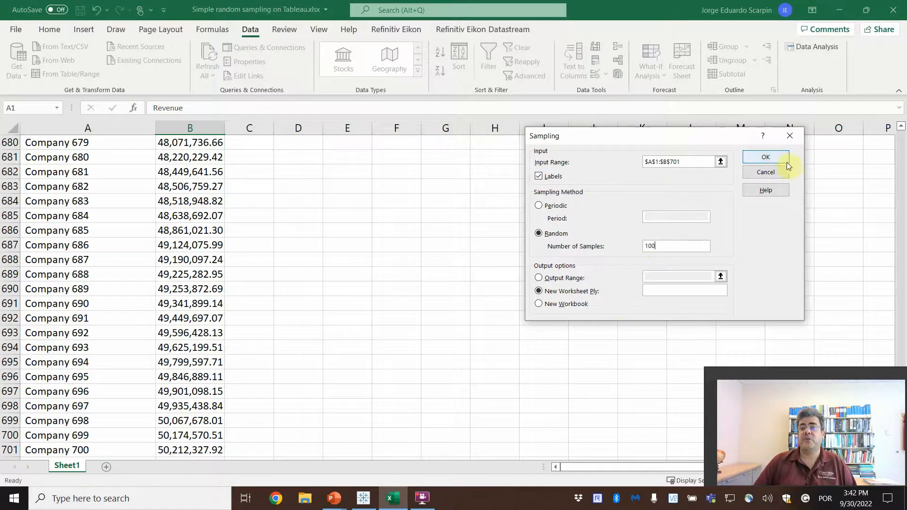
{"action": "left_click", "coordinate": [773, 157]}
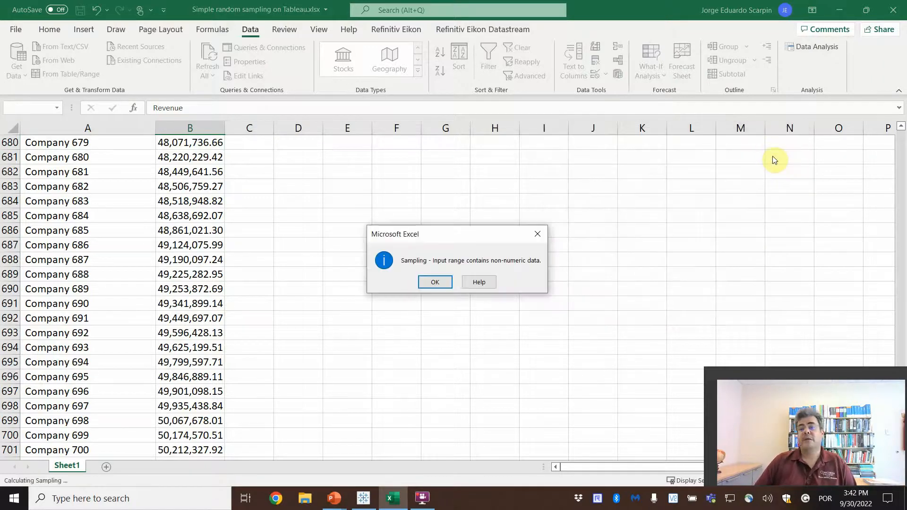
{"action": "left_click", "coordinate": [436, 283]}
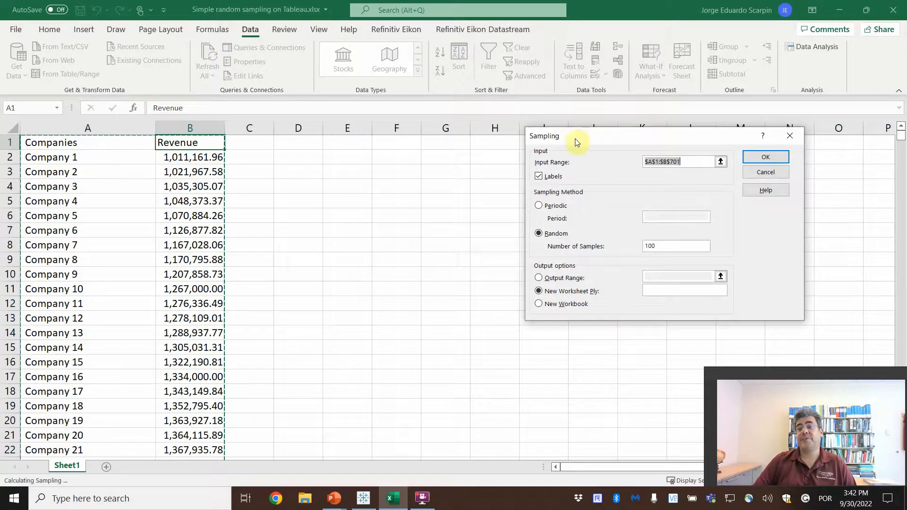
Restrict the sampling input range to the Revenue column, B1:B701, and run the sampling.
{"action": "left_click", "coordinate": [654, 161]}
{"action": "key", "text": "BackSpace"}
{"action": "type", "text": "b"}
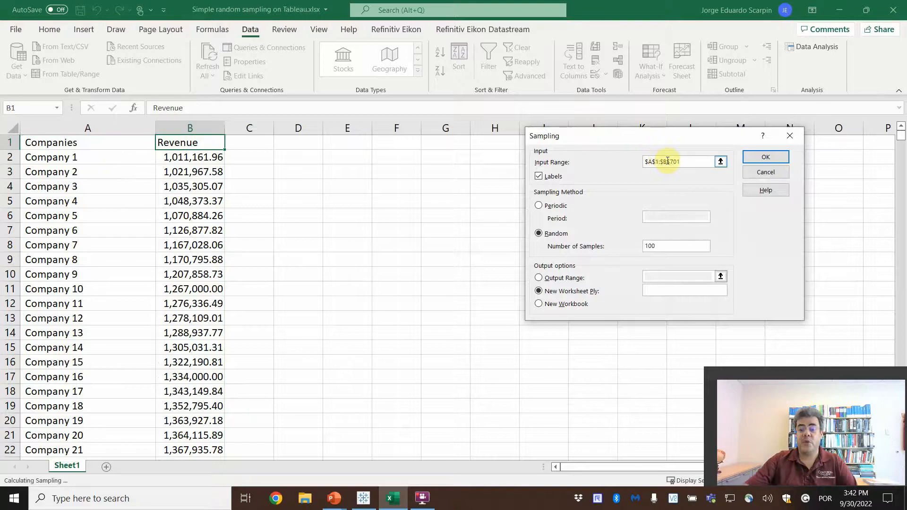
{"action": "left_click", "coordinate": [770, 158]}
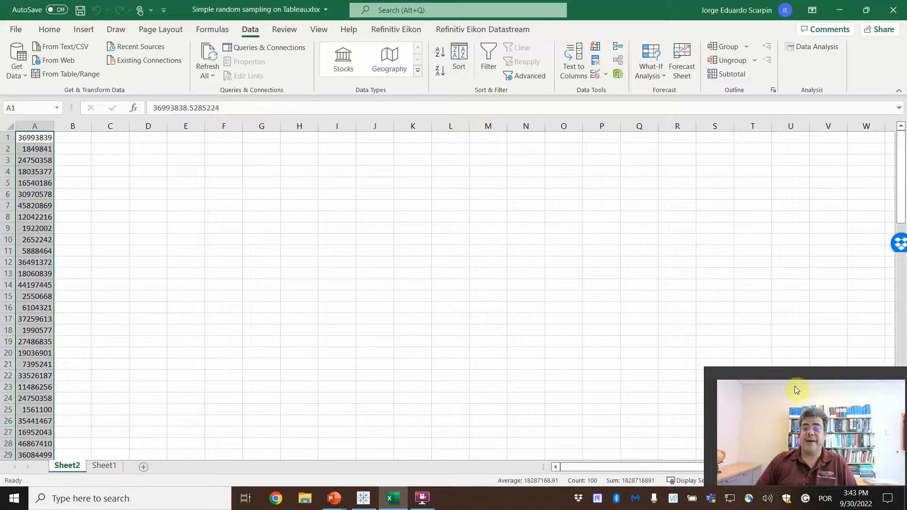
Format the sampled values on Sheet2 with the comma number style.
{"action": "left_click_drag", "start_coordinate": [811, 376], "coordinate": [814, 313]}
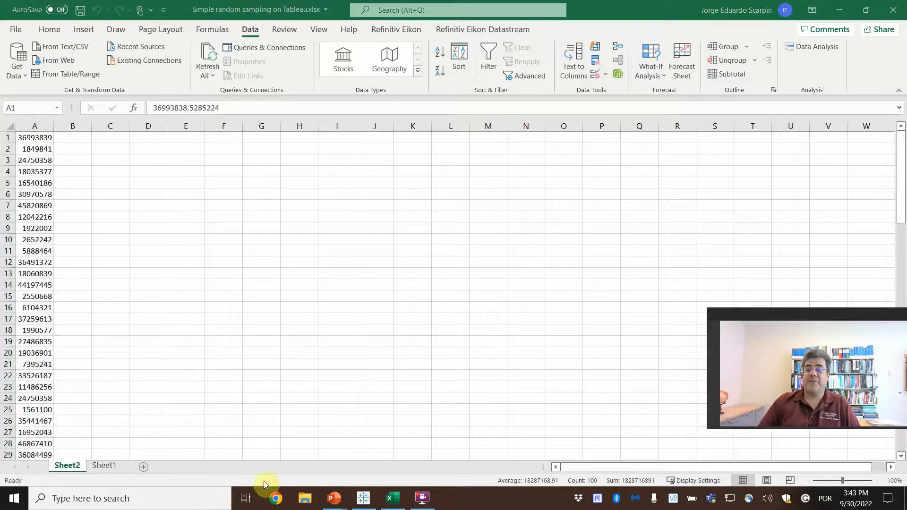
{"action": "left_click", "coordinate": [111, 467]}
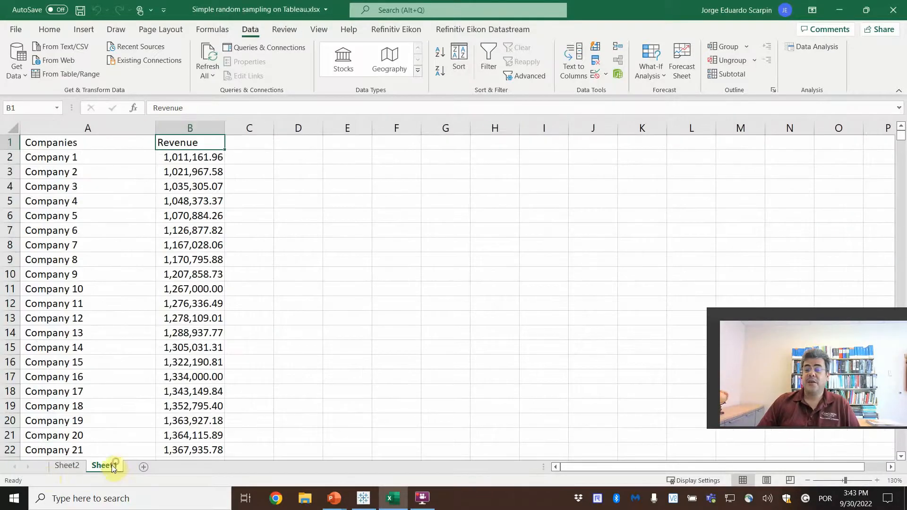
{"action": "left_click", "coordinate": [66, 466]}
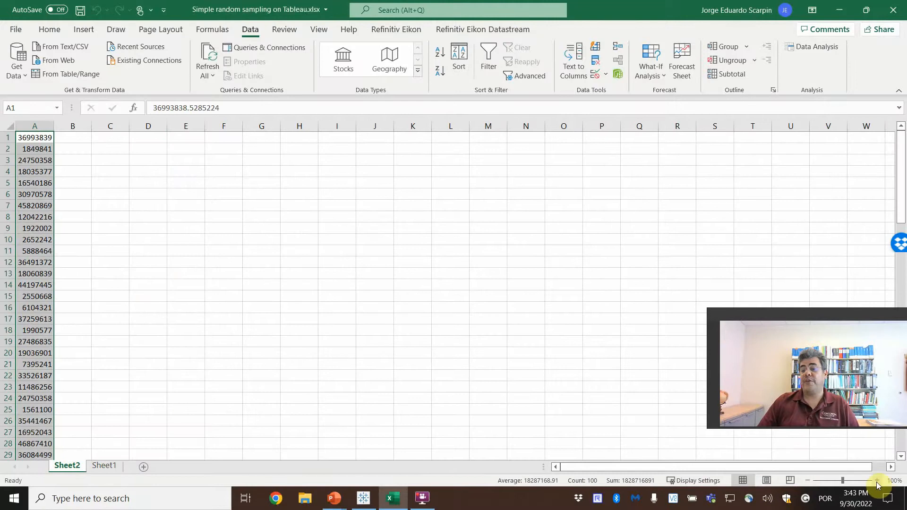
{"action": "left_click", "coordinate": [877, 482]}
{"action": "left_click", "coordinate": [877, 482]}
{"action": "left_click", "coordinate": [877, 481]}
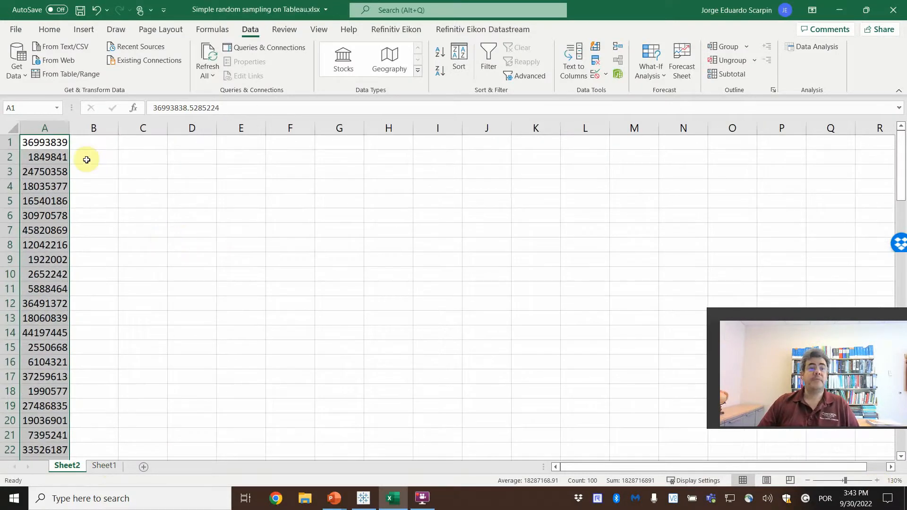
{"action": "left_click", "coordinate": [54, 30]}
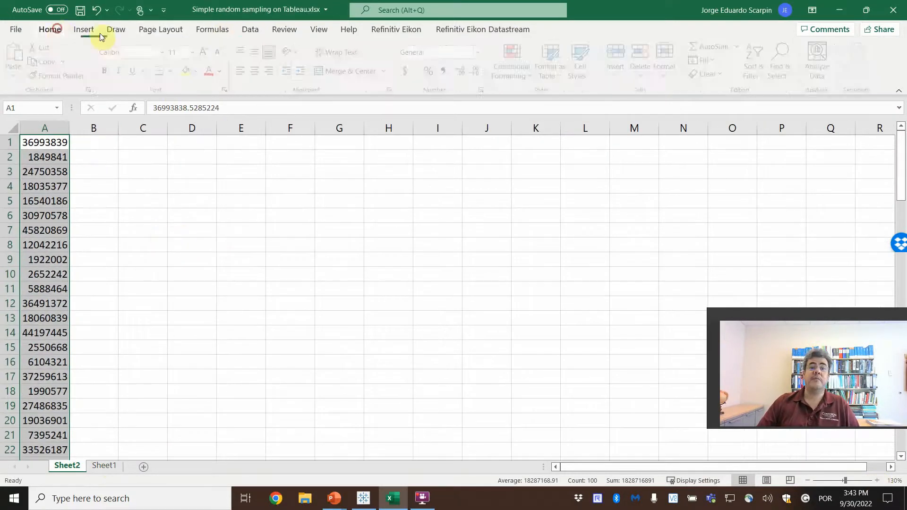
{"action": "left_click", "coordinate": [447, 70]}
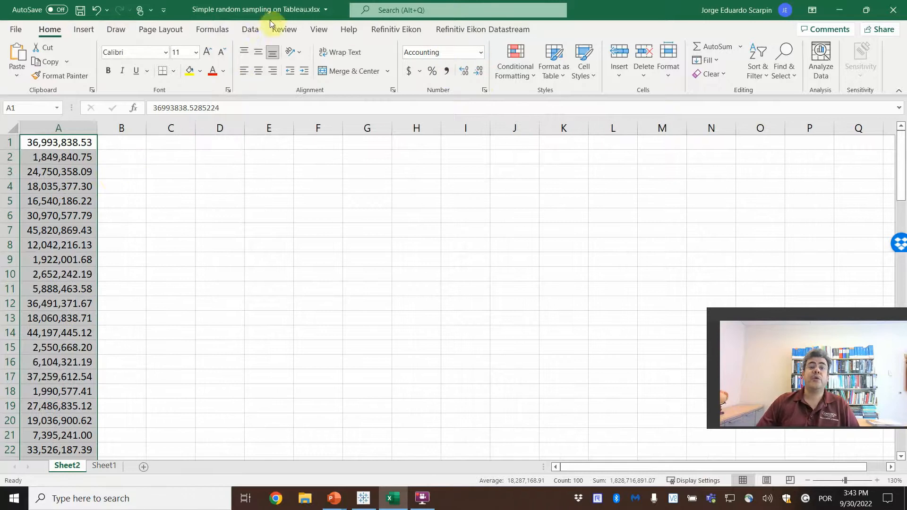
Highlight duplicate values among the sampled revenues with Light Red Fill with Dark Red Text.
{"action": "left_click", "coordinate": [246, 30]}
{"action": "left_click", "coordinate": [53, 27]}
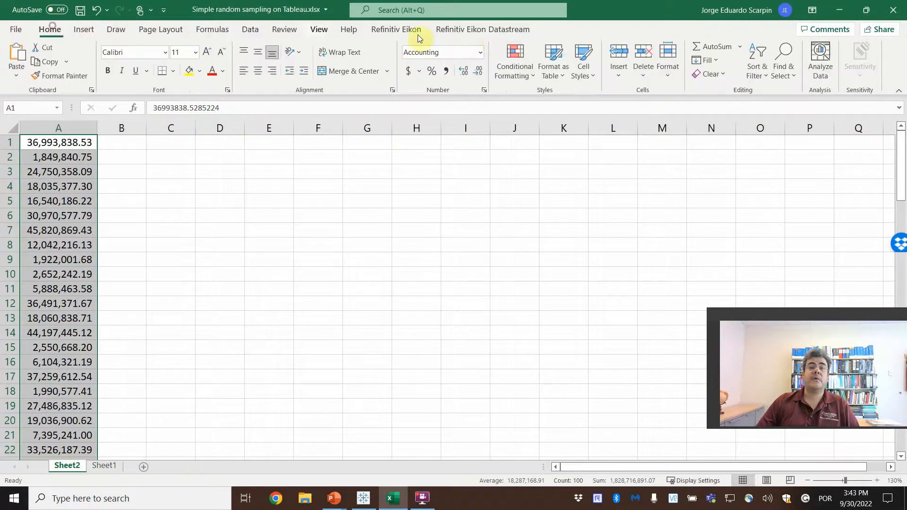
{"action": "left_click", "coordinate": [510, 51]}
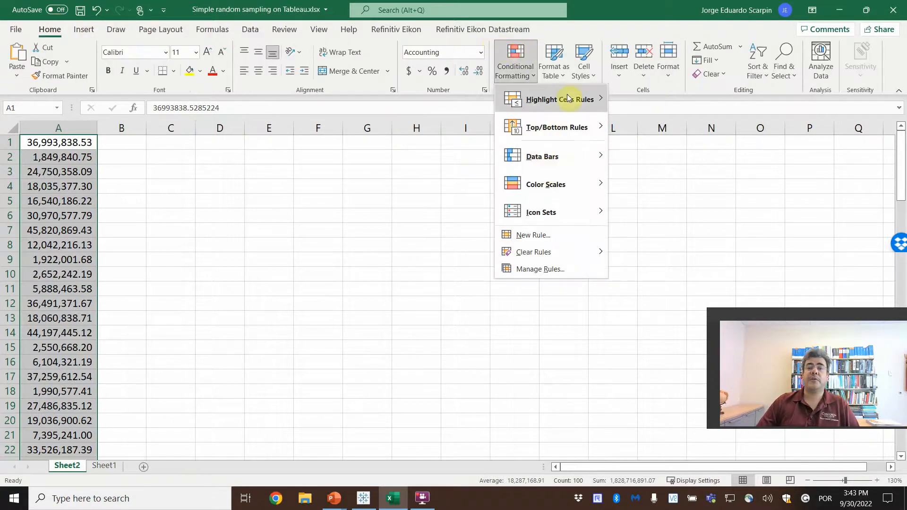
{"action": "mouse_move", "coordinate": [583, 98]}
{"action": "left_click", "coordinate": [669, 267]}
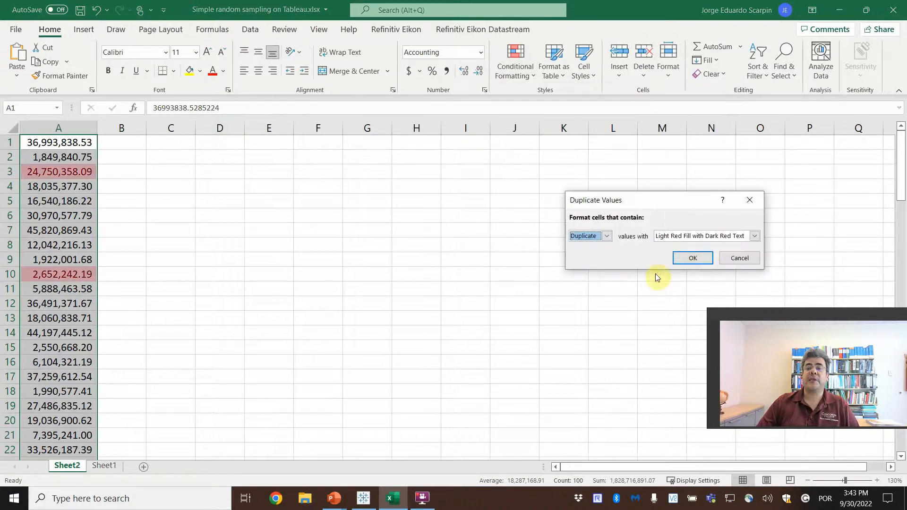
{"action": "left_click", "coordinate": [708, 261]}
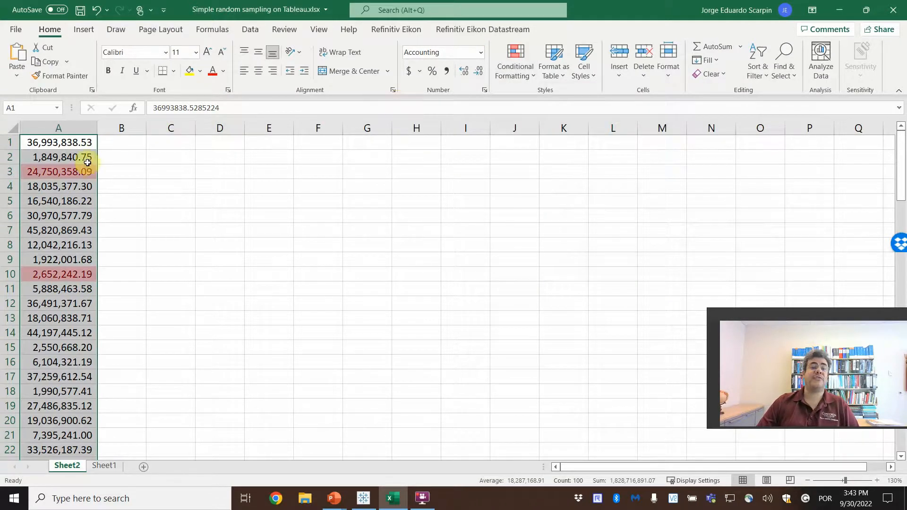
Examine the whole column of sampled revenues for highlighted duplicates and return to the first cell.
{"action": "left_click", "coordinate": [84, 170]}
{"action": "key", "text": "Down"}
{"action": "key", "text": "Down"}
{"action": "key", "text": "Down"}
{"action": "key", "text": "Down"}
{"action": "key", "text": "Down"}
{"action": "key", "text": "Down"}
{"action": "key", "text": "Down"}
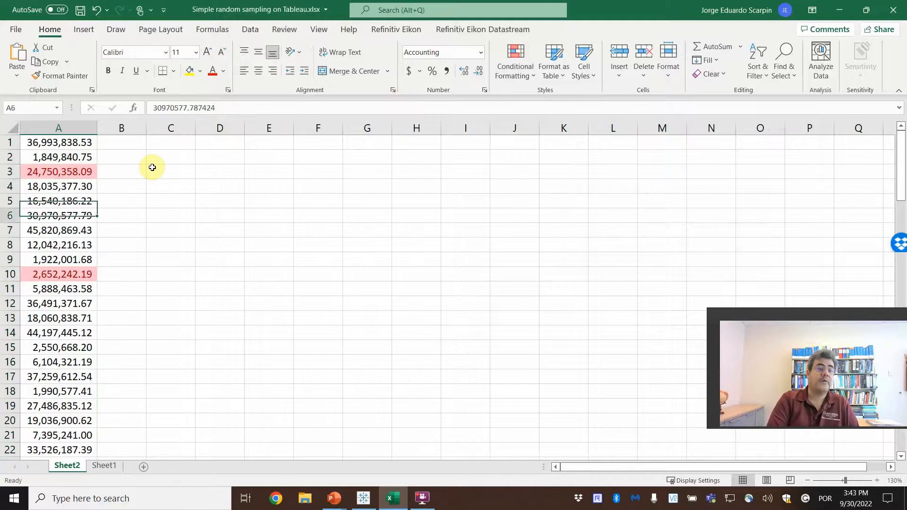
{"action": "key", "text": "Down"}
{"action": "key", "text": "Down"}
{"action": "key", "text": "Down"}
{"action": "key", "text": "Down"}
{"action": "key", "text": "Down"}
{"action": "key", "text": "Down"}
{"action": "key", "text": "Down"}
{"action": "key", "text": "Down"}
{"action": "key", "text": "Down"}
{"action": "key", "text": "Down"}
{"action": "key", "text": "Down"}
{"action": "key", "text": "Down"}
{"action": "key", "text": "Down"}
{"action": "key", "text": "Down"}
{"action": "key", "text": "Down"}
{"action": "key", "text": "Down"}
{"action": "key", "text": "Down"}
{"action": "key", "text": "Down"}
{"action": "key", "text": "Down"}
{"action": "key", "text": "Down"}
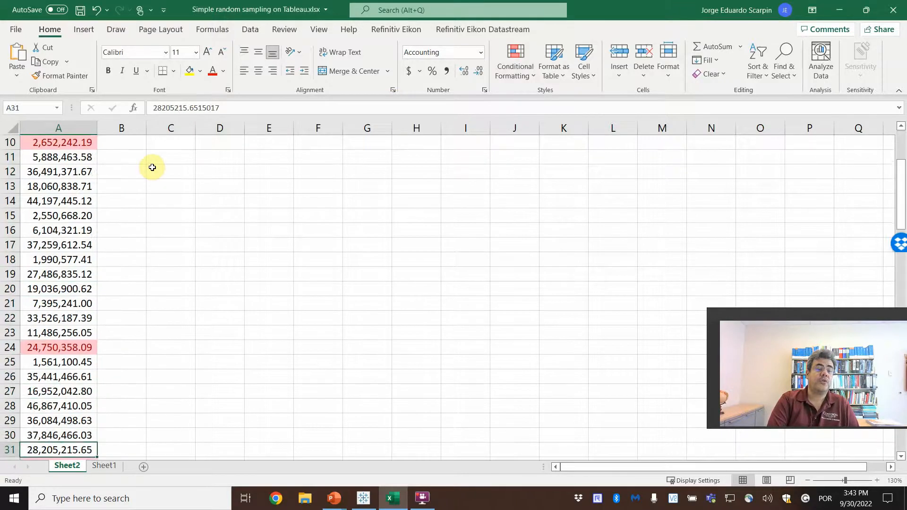
{"action": "key", "text": "Down"}
{"action": "key", "text": "Down"}
{"action": "key", "text": "Down"}
{"action": "key", "text": "Down"}
{"action": "key", "text": "Down"}
{"action": "key", "text": "Down"}
{"action": "key", "text": "Down"}
{"action": "key", "text": "Down"}
{"action": "key", "text": "Down"}
{"action": "key", "text": "Down"}
{"action": "key", "text": "Down"}
{"action": "key", "text": "Down"}
{"action": "key", "text": "Down"}
{"action": "key", "text": "Down"}
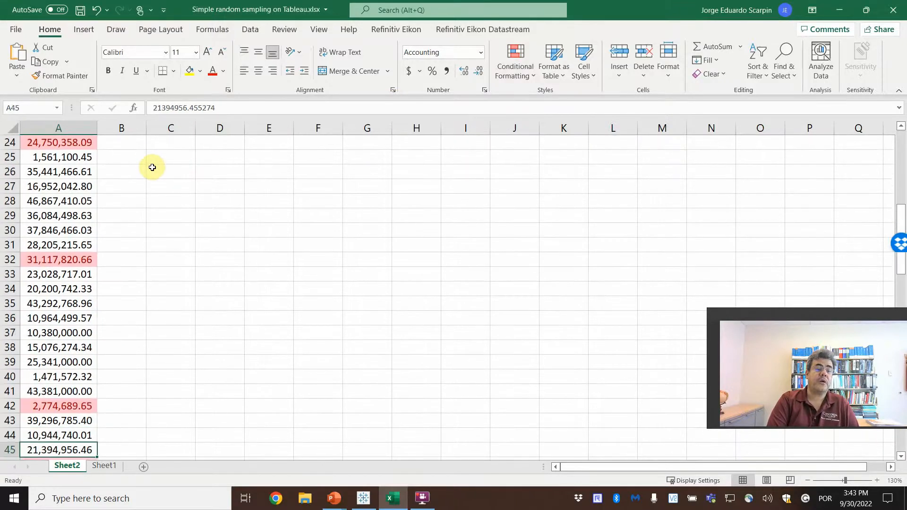
{"action": "key", "text": "Down"}
{"action": "key", "text": "Down"}
{"action": "key", "text": "Down"}
{"action": "key", "text": "Down"}
{"action": "key", "text": "Down"}
{"action": "key", "text": "Down"}
{"action": "key", "text": "Down"}
{"action": "key", "text": "Down"}
{"action": "key", "text": "Down"}
{"action": "key", "text": "Down"}
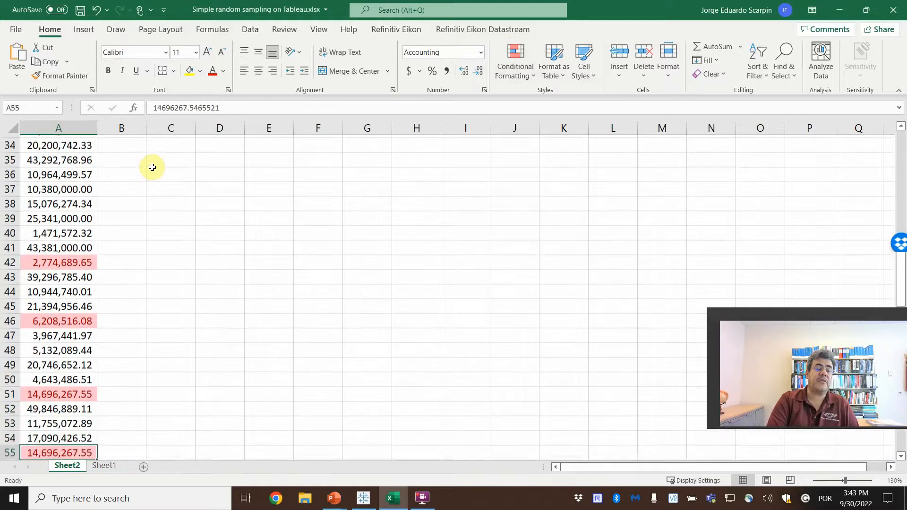
{"action": "key", "text": "Down"}
{"action": "key", "text": "Down"}
{"action": "key", "text": "Down"}
{"action": "key", "text": "Down"}
{"action": "key", "text": "Down"}
{"action": "key", "text": "Down"}
{"action": "key", "text": "Down"}
{"action": "key", "text": "Down"}
{"action": "key", "text": "Down"}
{"action": "key", "text": "Down"}
{"action": "key", "text": "Down"}
{"action": "key", "text": "Down"}
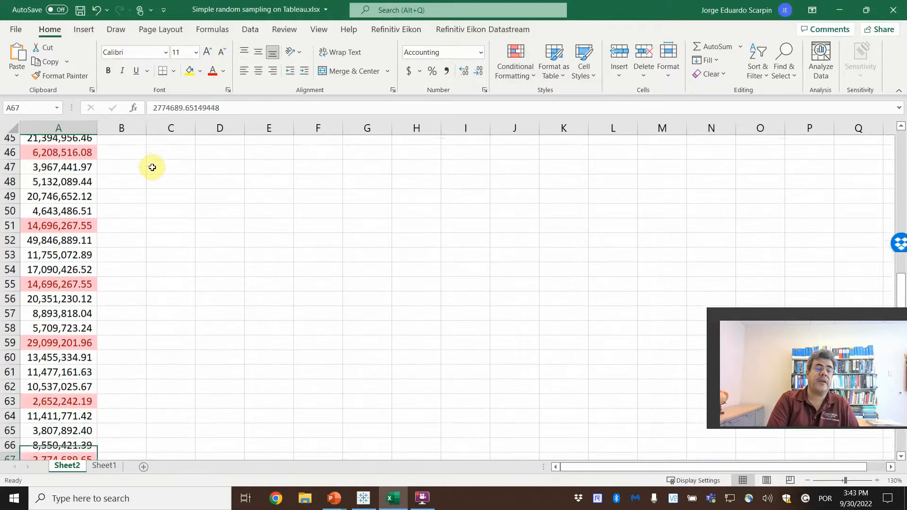
{"action": "key", "text": "Down"}
{"action": "key", "text": "Down"}
{"action": "key", "text": "Down"}
{"action": "key", "text": "Down"}
{"action": "key", "text": "Down"}
{"action": "key", "text": "Down"}
{"action": "key", "text": "Down"}
{"action": "key", "text": "Down"}
{"action": "key", "text": "Down"}
{"action": "key", "text": "Down"}
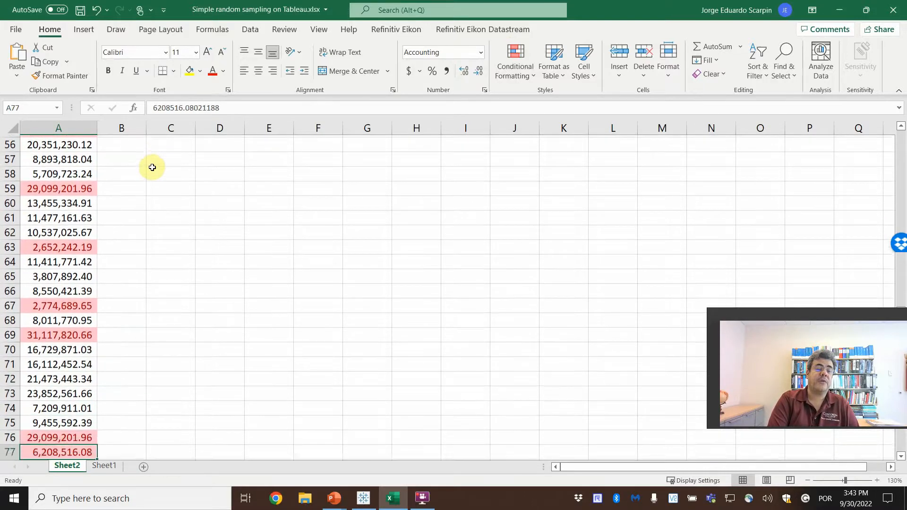
{"action": "key", "text": "Down"}
{"action": "key", "text": "Down"}
{"action": "key", "text": "Down"}
{"action": "key", "text": "Down"}
{"action": "key", "text": "Down"}
{"action": "key", "text": "Down"}
{"action": "key", "text": "Down"}
{"action": "key", "text": "Down"}
{"action": "key", "text": "Down"}
{"action": "key", "text": "Down"}
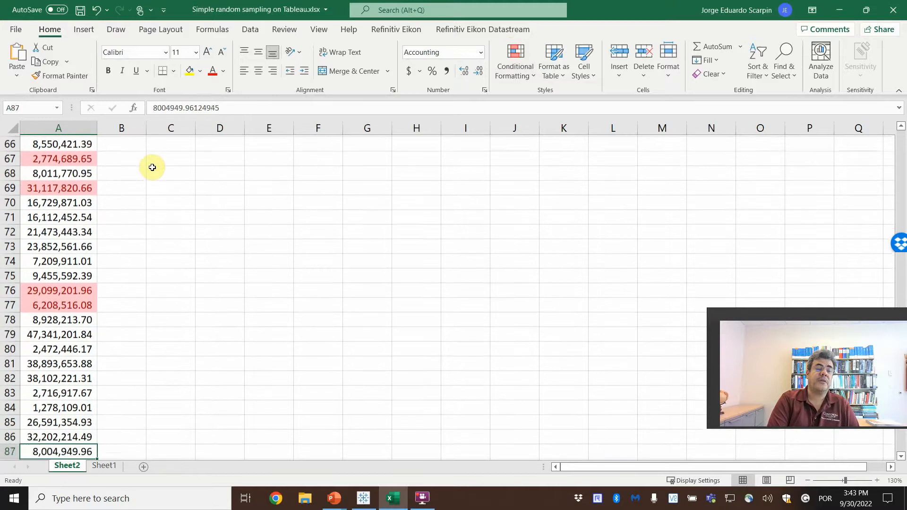
{"action": "key", "text": "Down"}
{"action": "key", "text": "Down"}
{"action": "key", "text": "Down"}
{"action": "key", "text": "Down"}
{"action": "key", "text": "Down"}
{"action": "key", "text": "Down"}
{"action": "key", "text": "Down"}
{"action": "key", "text": "Down"}
{"action": "key", "text": "Down"}
{"action": "key", "text": "Down"}
{"action": "key", "text": "Down"}
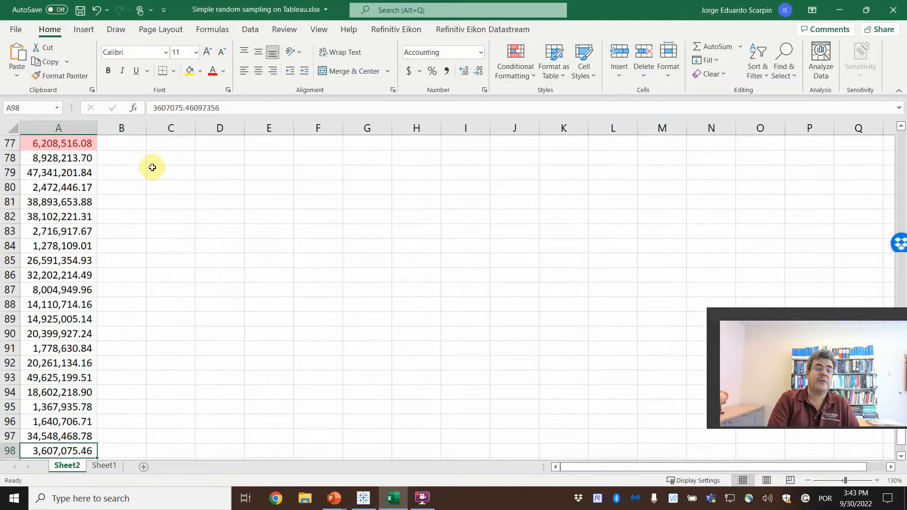
{"action": "key", "text": "Down"}
{"action": "key", "text": "Down"}
{"action": "key", "text": "Down"}
{"action": "key", "text": "Down"}
{"action": "key", "text": "ctrl+Home"}
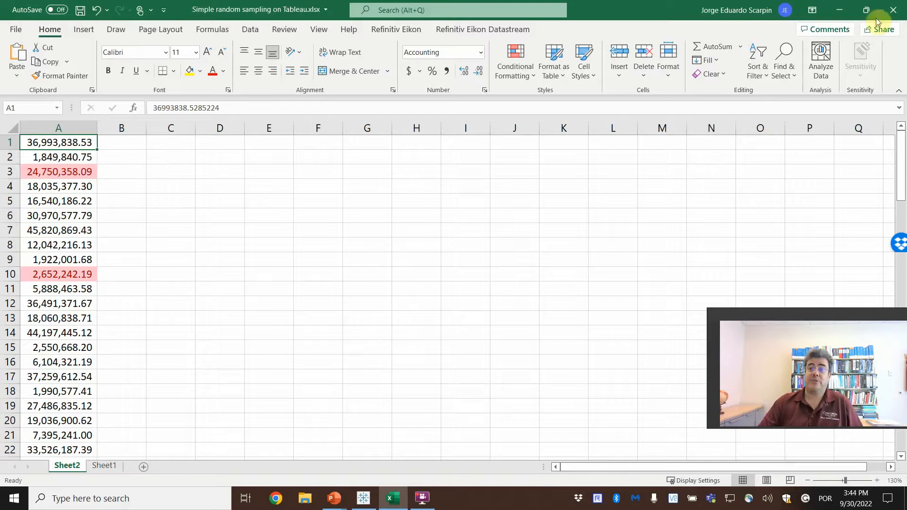
Close the Simple random sampling on Tableau.xlsx workbook without saving its changes and switch to Tableau.
{"action": "left_click", "coordinate": [896, 8]}
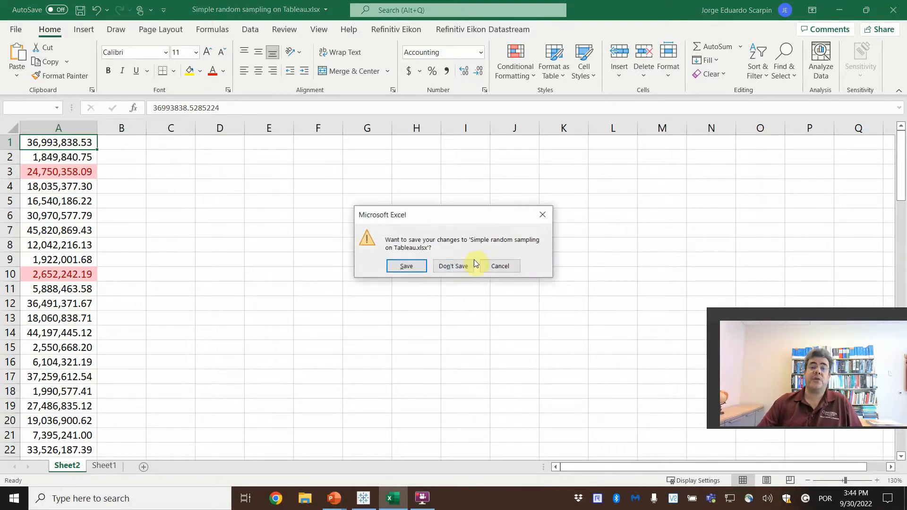
{"action": "left_click", "coordinate": [460, 265]}
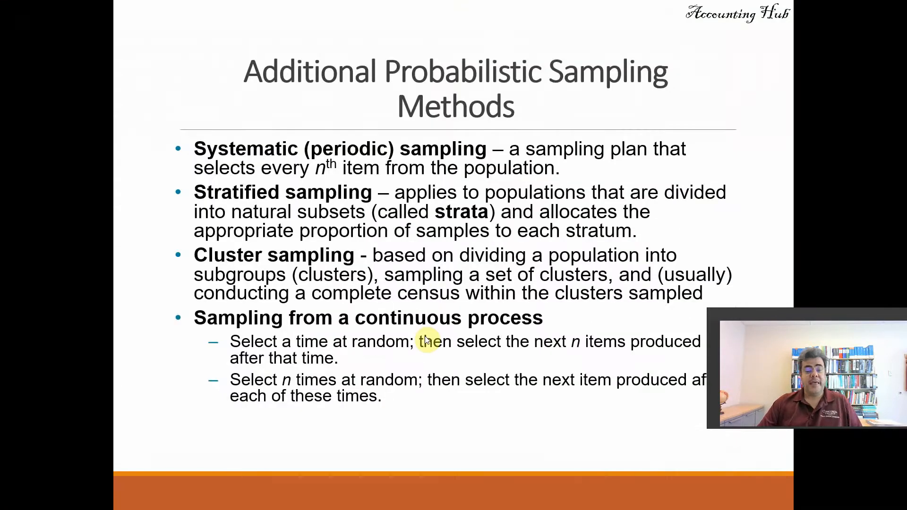
{"action": "key", "text": "alt+Tab"}
{"action": "key", "text": "alt+Tab"}
{"action": "key", "text": "alt+Tab"}
{"action": "key", "text": "alt+Tab"}
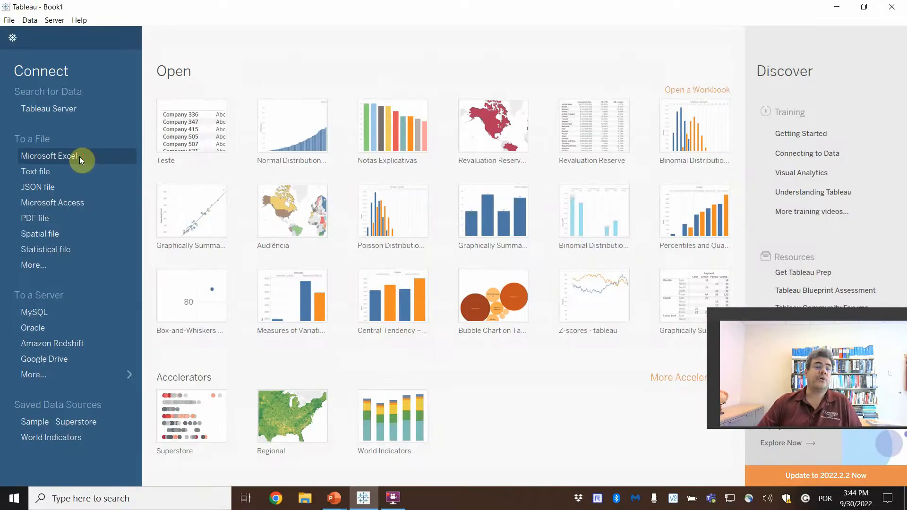
Connect to the Microsoft Excel file Simple random sampling on Tableau.xlsx as the data source.
{"action": "left_click", "coordinate": [80, 157]}
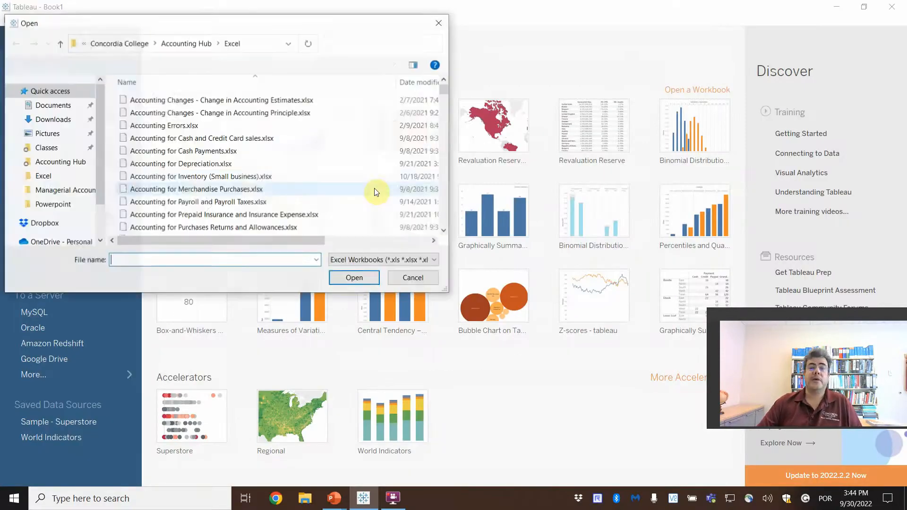
{"action": "left_click", "coordinate": [300, 180]}
{"action": "key", "text": "s"}
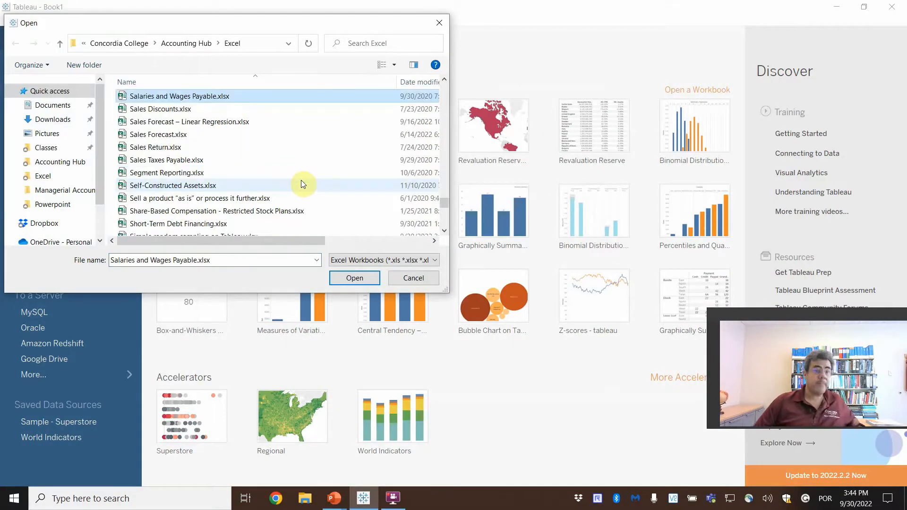
{"action": "scroll", "coordinate": [304, 186], "scroll_direction": "down", "scroll_amount": 1}
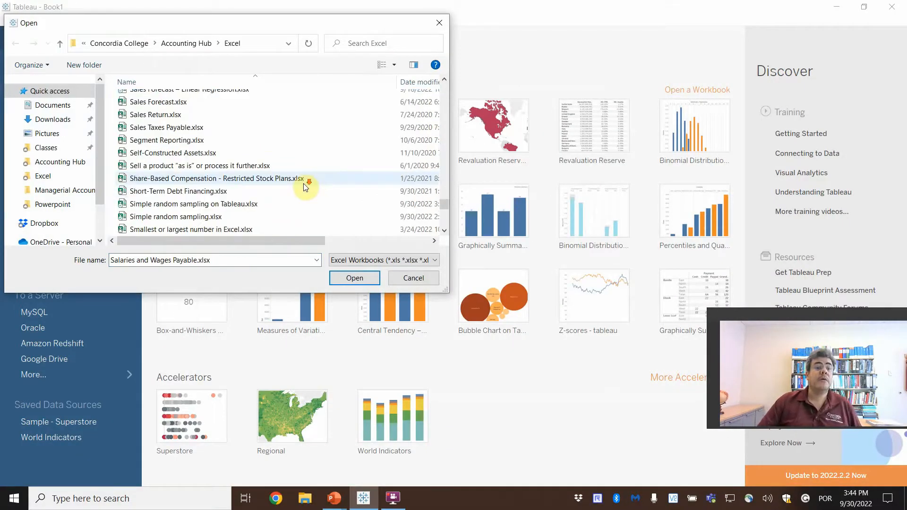
{"action": "left_click", "coordinate": [237, 204]}
{"action": "left_click", "coordinate": [363, 282]}
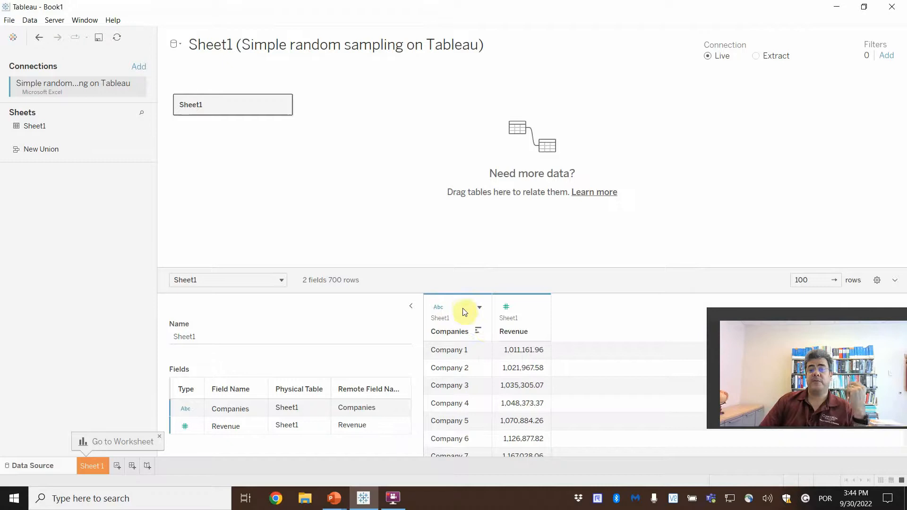
Open the first worksheet and rename it as Sampling.
{"action": "left_click", "coordinate": [97, 466]}
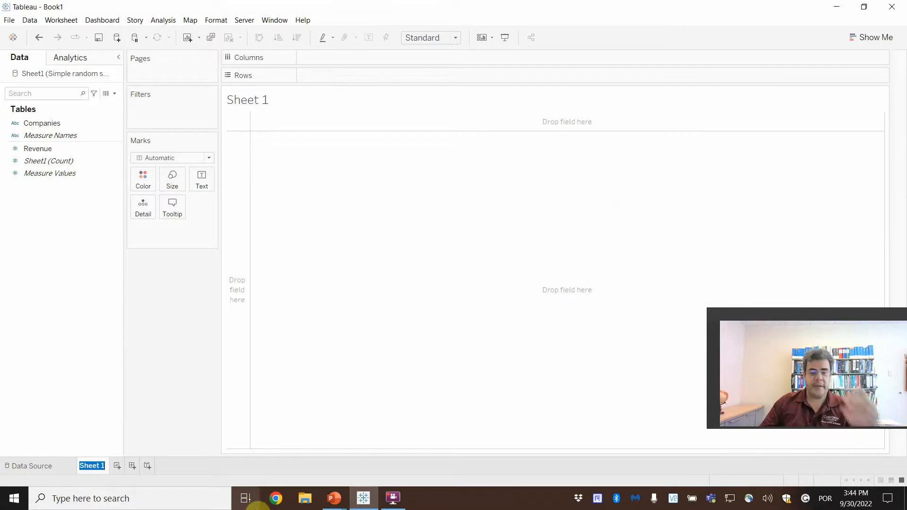
{"action": "type", "text": "Sampling"}
{"action": "key", "text": "Return"}
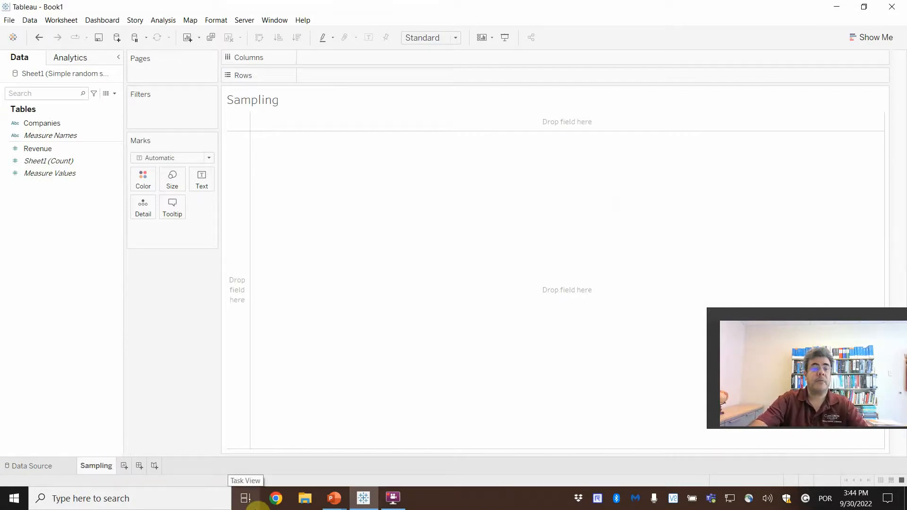
Add the Companies field to the rows of the Sampling worksheet and look through the company list.
{"action": "left_click", "coordinate": [47, 124]}
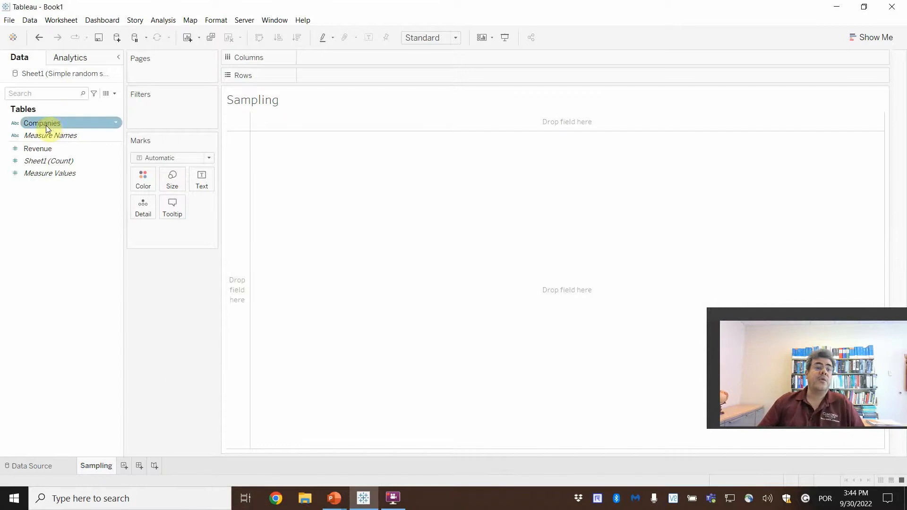
{"action": "left_click_drag", "start_coordinate": [53, 125], "coordinate": [330, 78]}
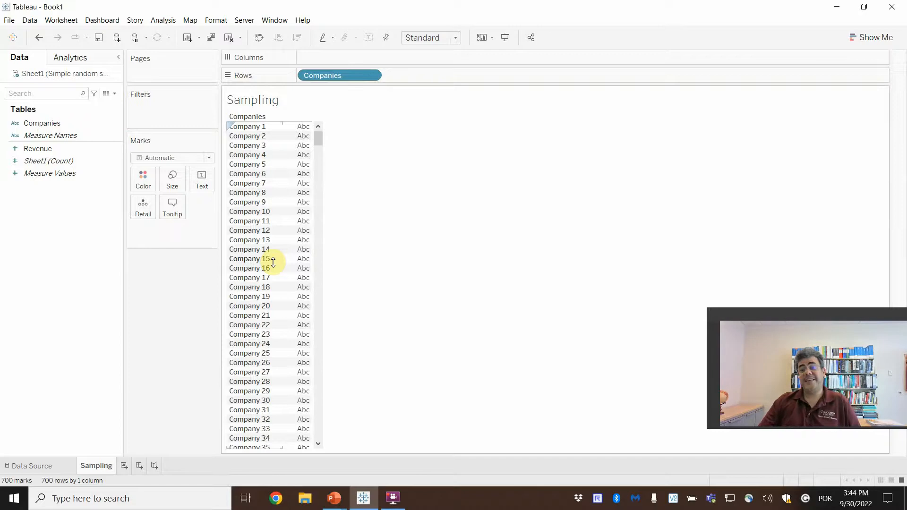
{"action": "scroll", "coordinate": [282, 395], "scroll_direction": "down", "scroll_amount": 20}
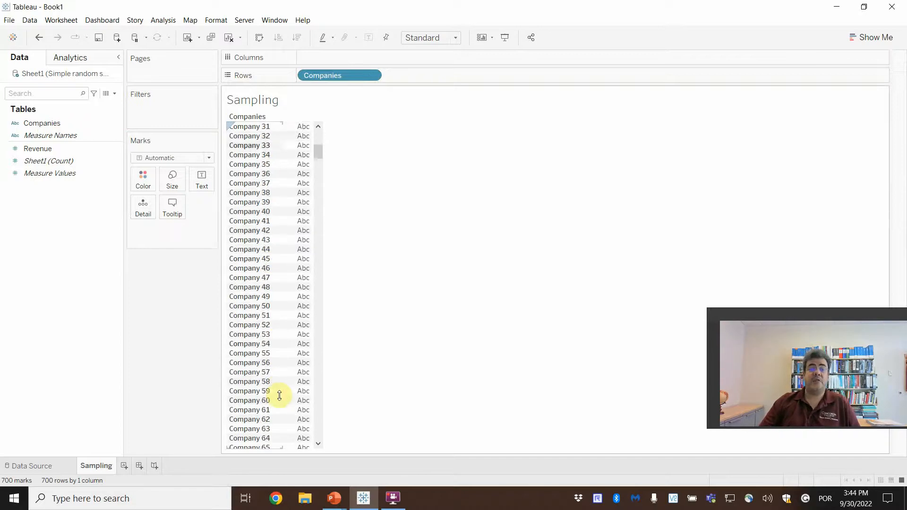
{"action": "scroll", "coordinate": [282, 393], "scroll_direction": "down", "scroll_amount": 20}
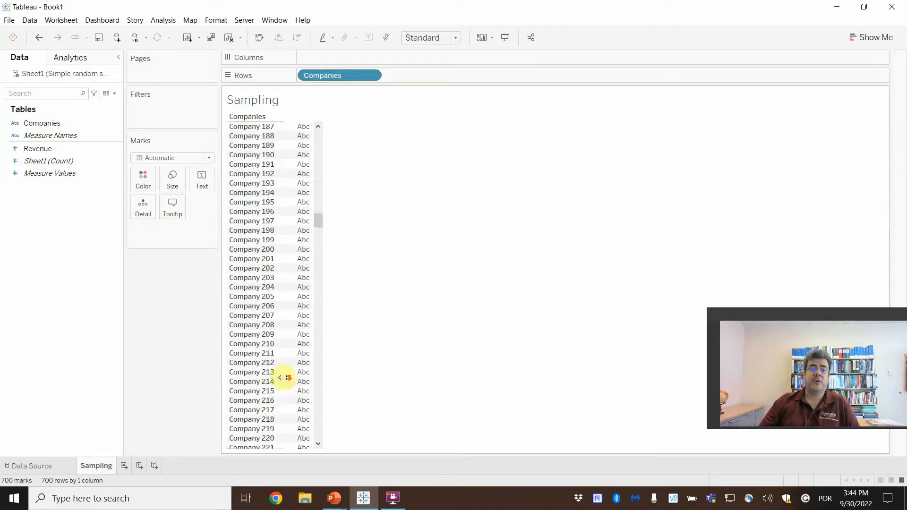
{"action": "left_click_drag", "start_coordinate": [321, 230], "coordinate": [326, 126]}
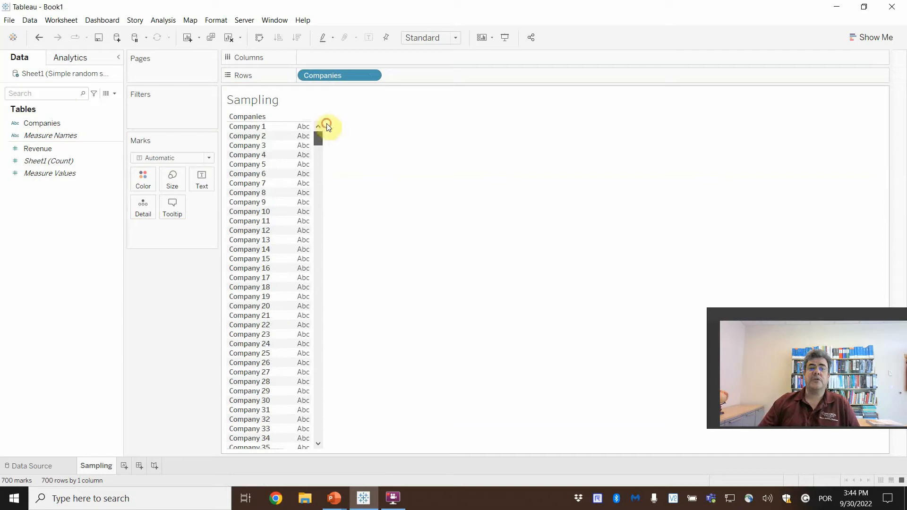
Extract the Sheet1 data source as a sample of 100 rows.
{"action": "right_click", "coordinate": [35, 76]}
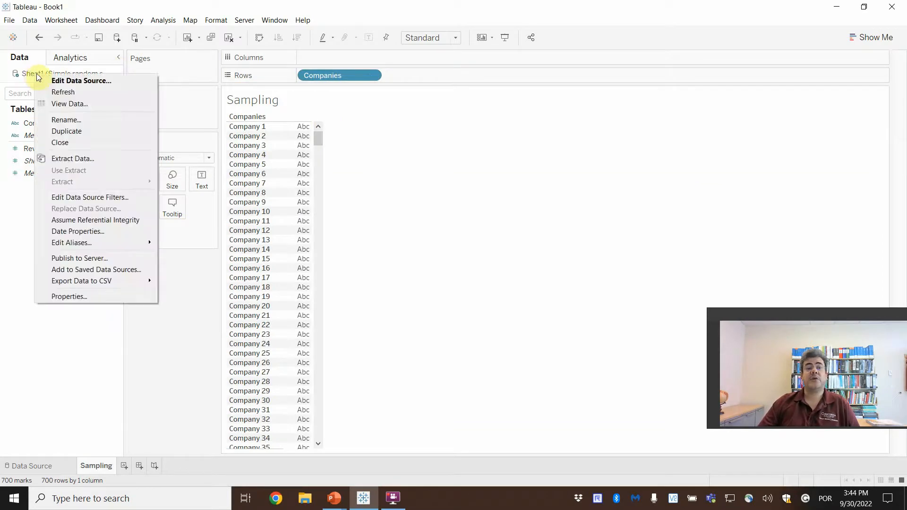
{"action": "left_click", "coordinate": [85, 156]}
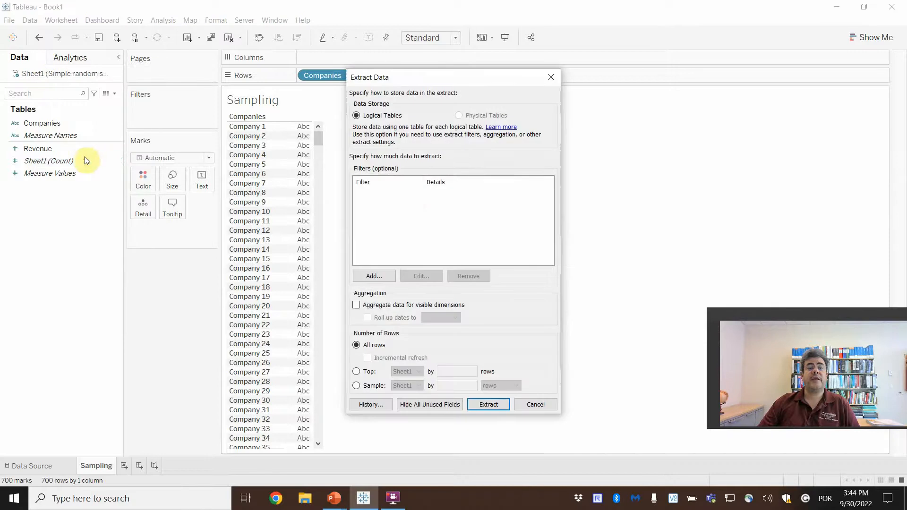
{"action": "left_click", "coordinate": [356, 385]}
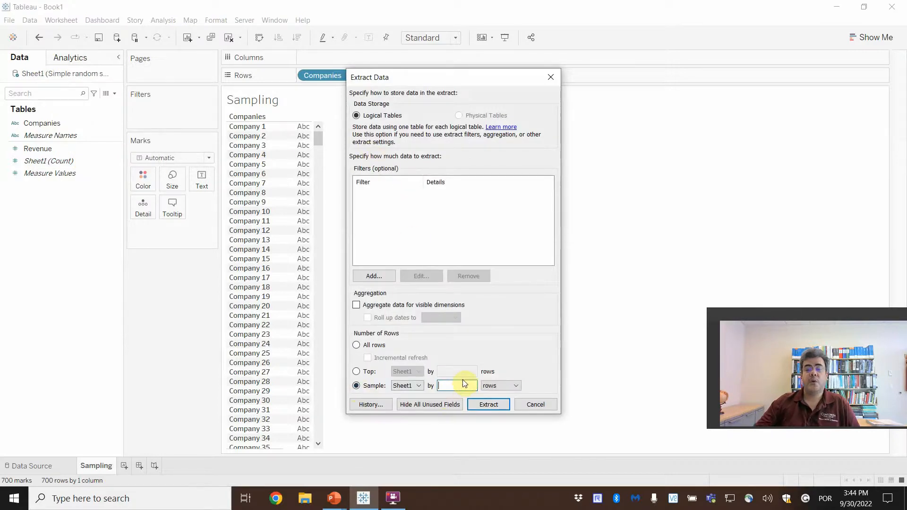
{"action": "left_click", "coordinate": [488, 405]}
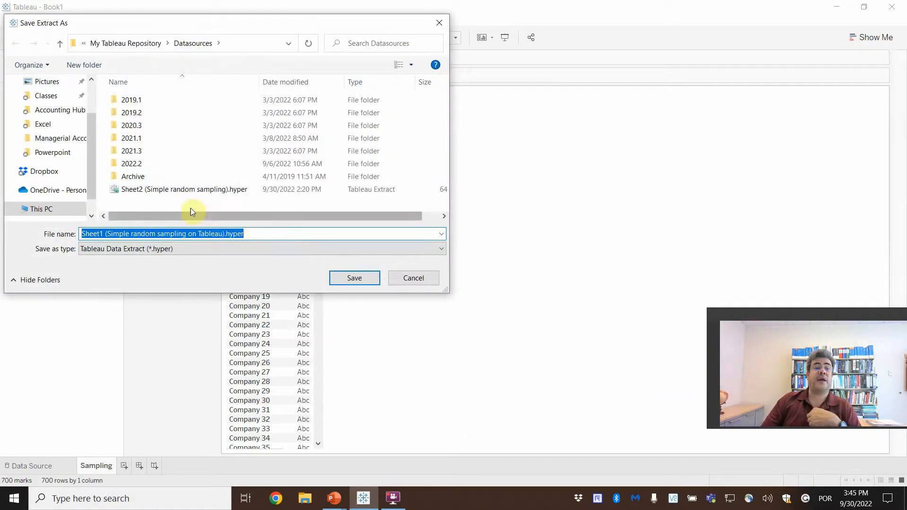
Choose the Excel folder for the extract and replace "Sheet" at the start of its file name with "Sampling".
{"action": "left_click", "coordinate": [42, 125]}
{"action": "left_click", "coordinate": [86, 234]}
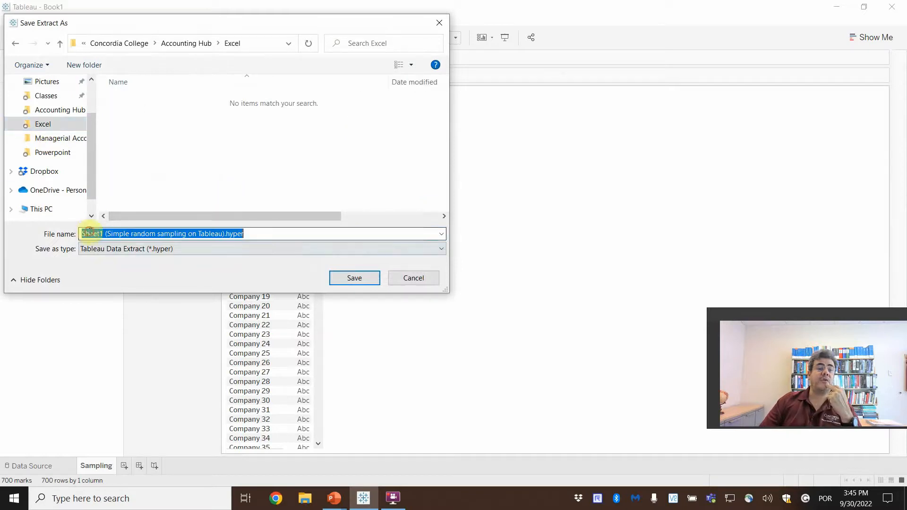
{"action": "left_click", "coordinate": [85, 233]}
{"action": "type", "text": "ampli"}
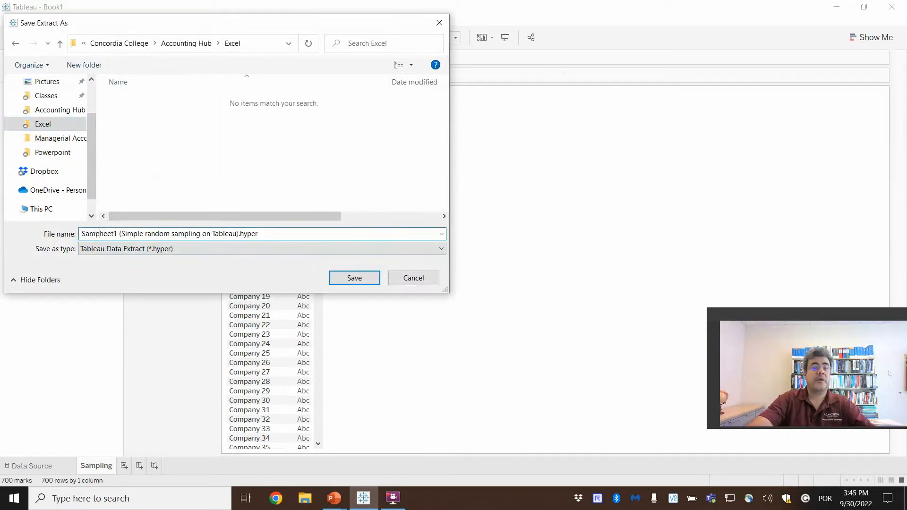
{"action": "type", "text": "g"}
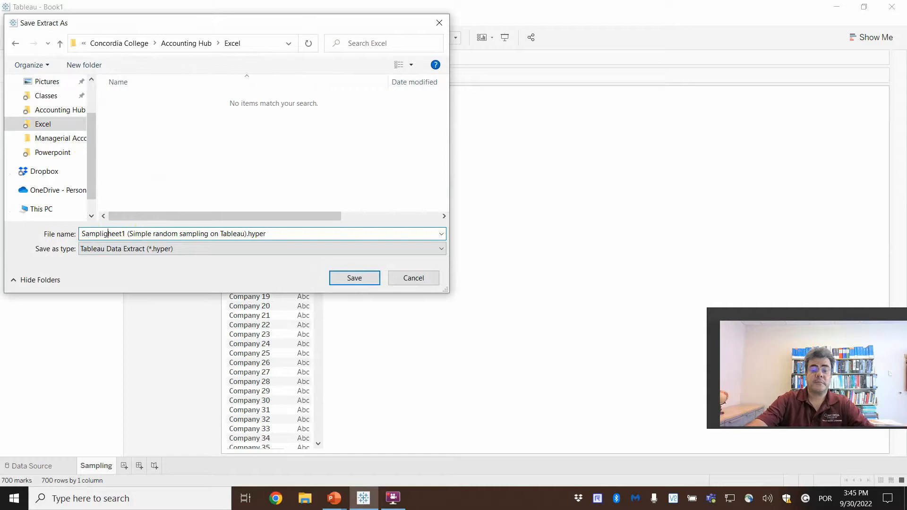
{"action": "key", "text": "BackSpace"}
{"action": "type", "text": "ng"}
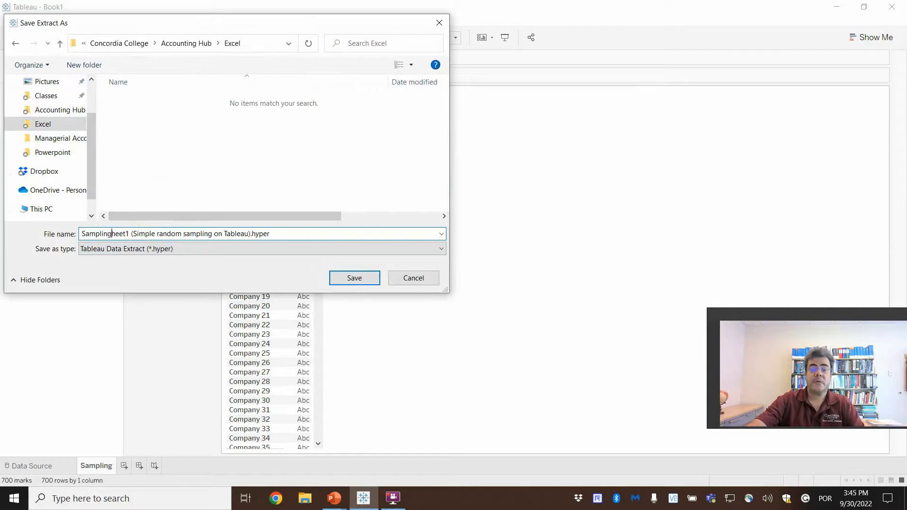
{"action": "key", "text": "Delete"}
{"action": "key", "text": "Delete"}
{"action": "key", "text": "Delete"}
{"action": "key", "text": "Delete"}
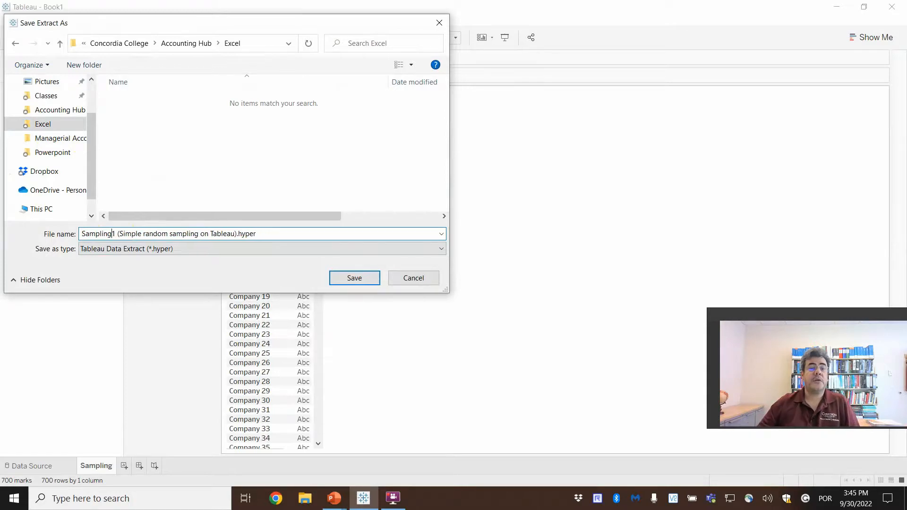
{"action": "mouse_move", "coordinate": [341, 505]}
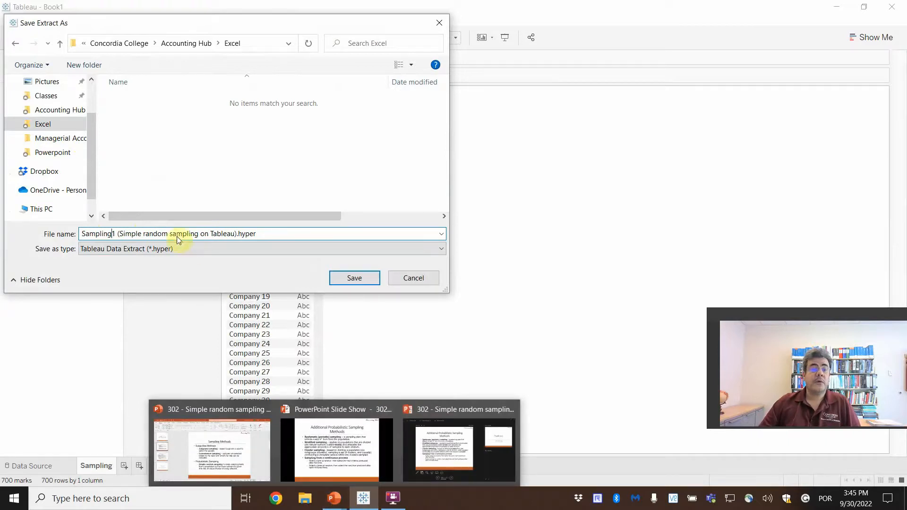
Replace "Sampling1" at the start of the extract's file name with "Single Sampling".
{"action": "left_click", "coordinate": [117, 233]}
{"action": "key", "text": "BackSpace"}
{"action": "key", "text": "BackSpace"}
{"action": "key", "text": "BackSpace"}
{"action": "key", "text": "BackSpace"}
{"action": "key", "text": "BackSpace"}
{"action": "key", "text": "BackSpace"}
{"action": "key", "text": "BackSpace"}
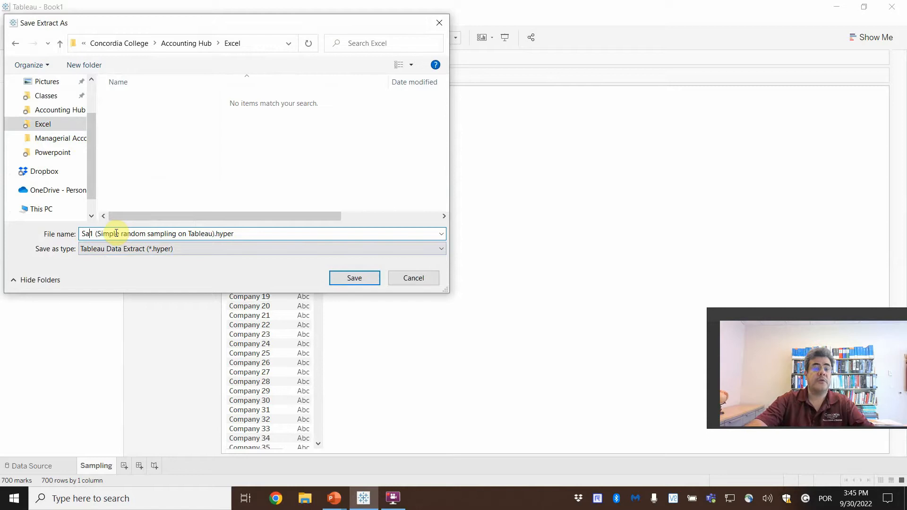
{"action": "type", "text": "ingle"}
{"action": "type", "text": "Sampling"}
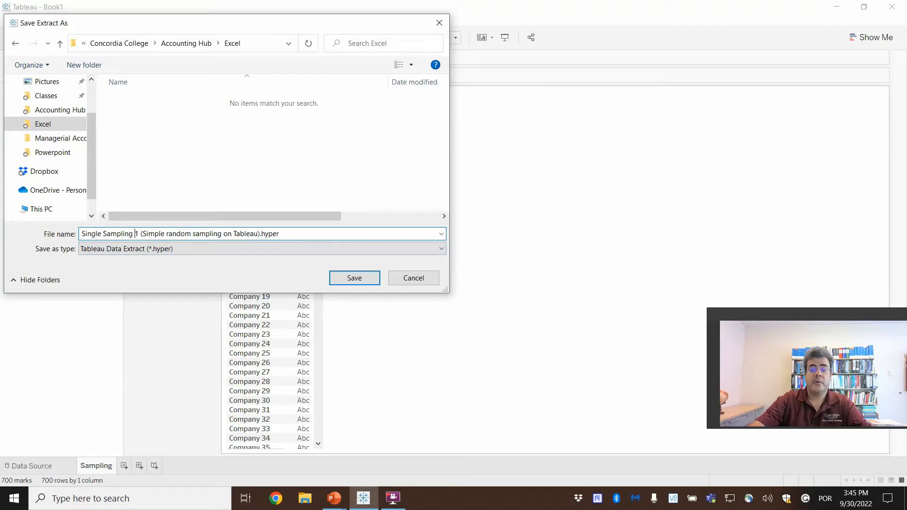
{"action": "key", "text": "Delete"}
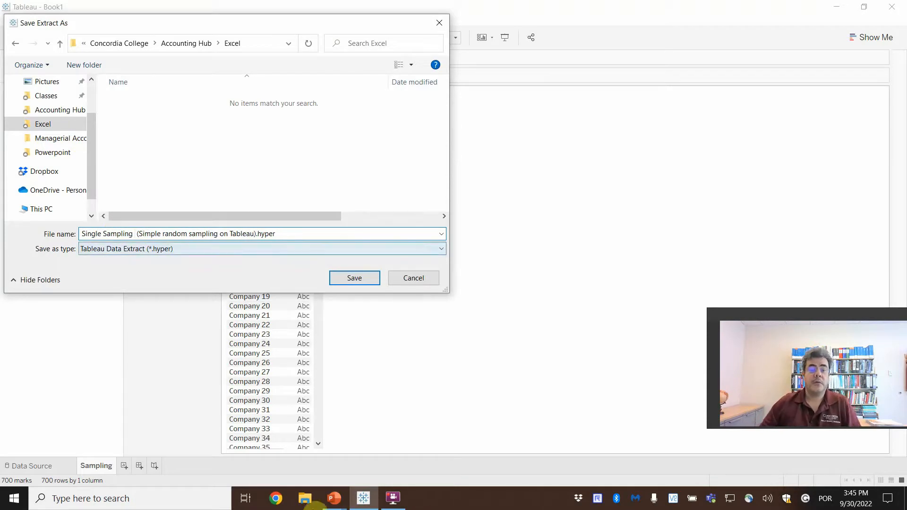
{"action": "mouse_move", "coordinate": [341, 504]}
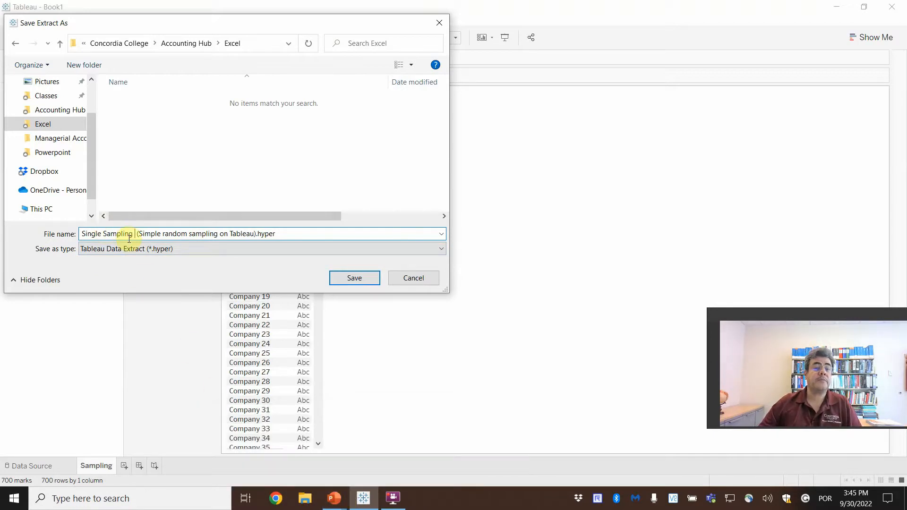
Insert "Random" before "Sampling" so the file name starts with "Single Random Sampling", and save the extract.
{"action": "left_click", "coordinate": [104, 234]}
{"action": "type", "text": "Tando"}
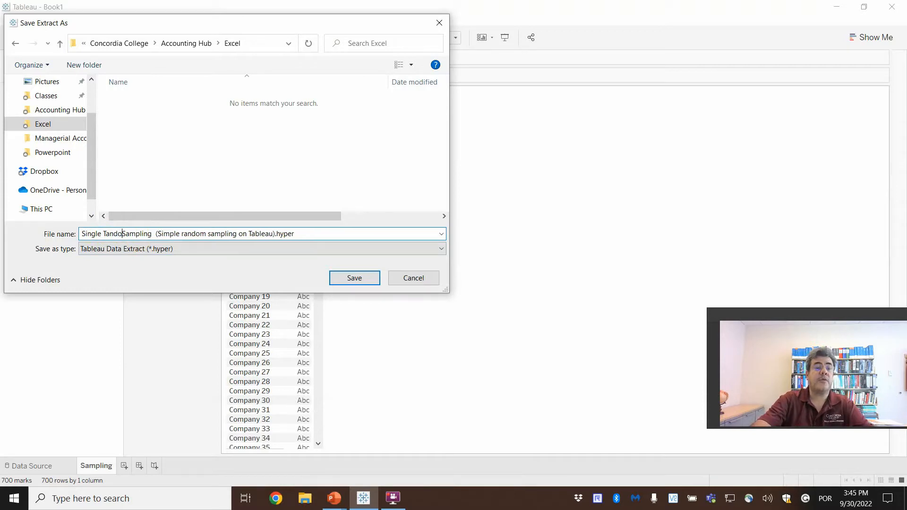
{"action": "key", "text": "BackSpace"}
{"action": "key", "text": "BackSpace"}
{"action": "key", "text": "BackSpace"}
{"action": "key", "text": "BackSpace"}
{"action": "key", "text": "BackSpace"}
{"action": "type", "text": "Rando"}
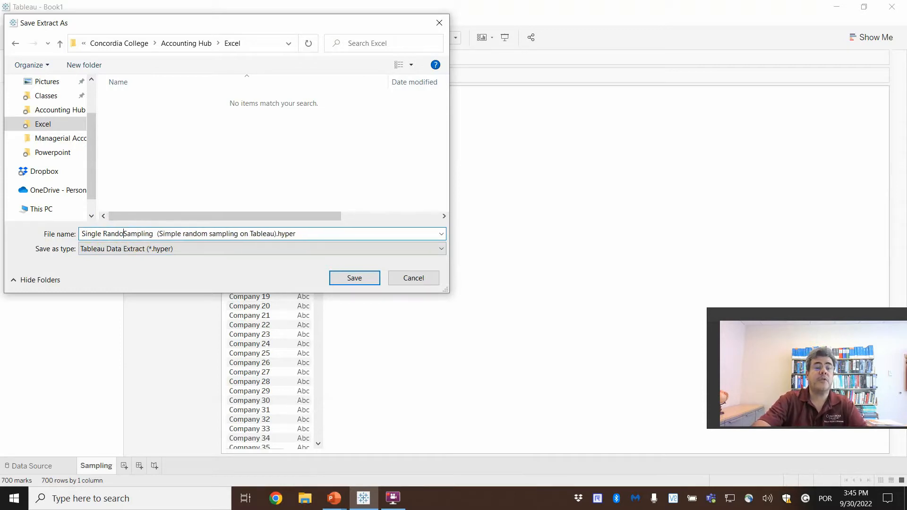
{"action": "type", "text": "m"}
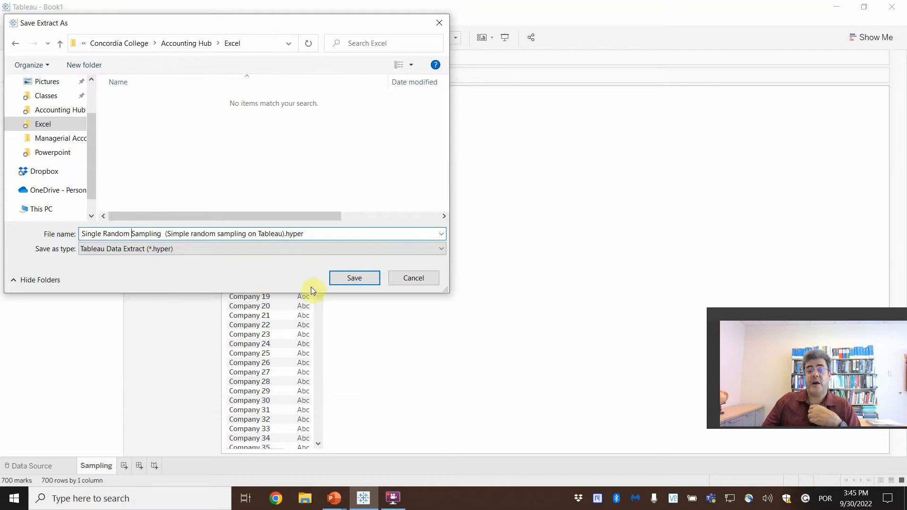
{"action": "left_click", "coordinate": [364, 282]}
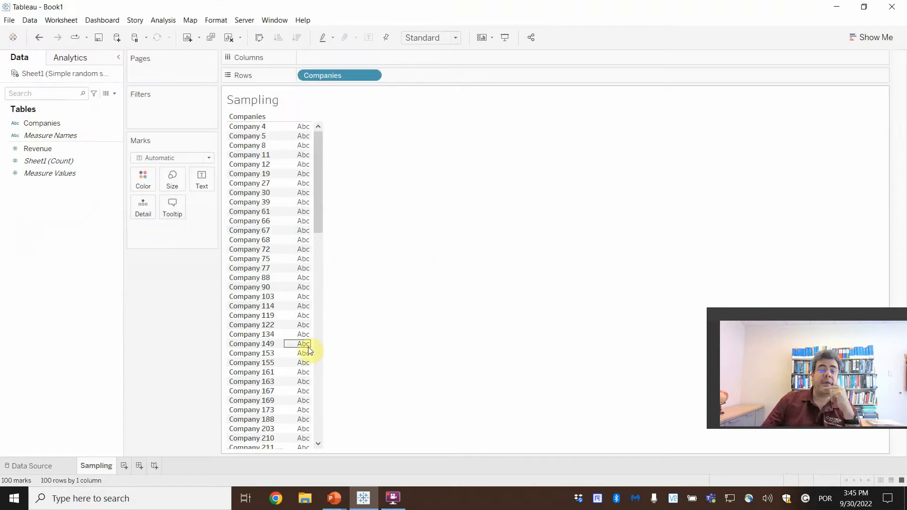
Look through the sampled companies and add the Revenue field to the columns to chart each company's revenue.
{"action": "scroll", "coordinate": [310, 366], "scroll_direction": "down", "scroll_amount": 10}
{"action": "scroll", "coordinate": [311, 370], "scroll_direction": "down", "scroll_amount": 10}
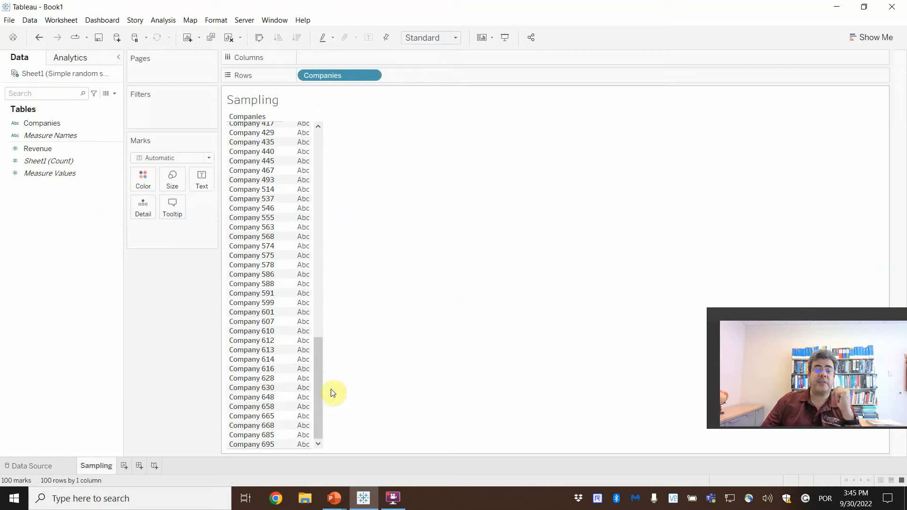
{"action": "left_click_drag", "start_coordinate": [317, 393], "coordinate": [332, 172]}
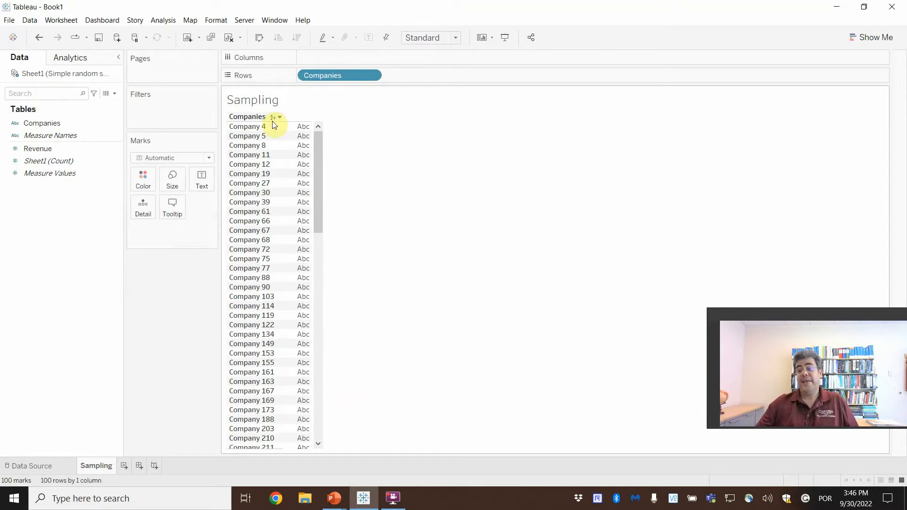
{"action": "left_click_drag", "start_coordinate": [38, 149], "coordinate": [332, 55]}
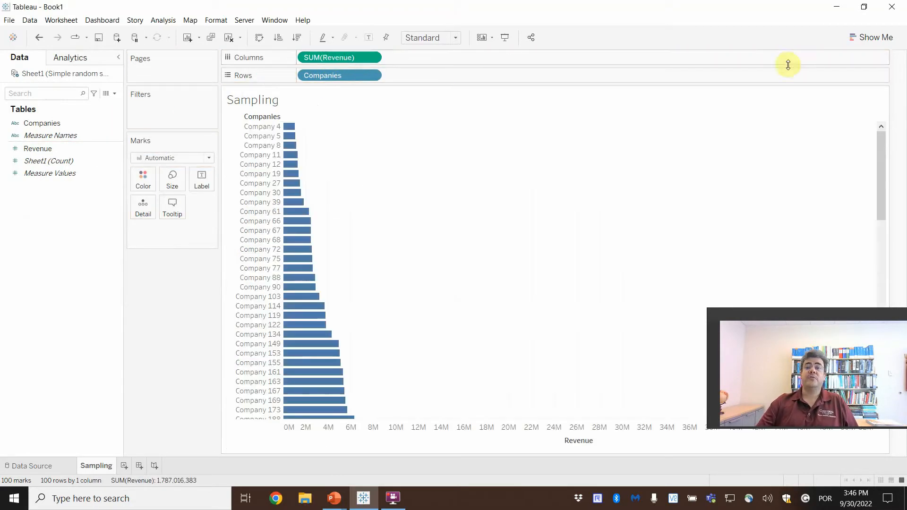
Convert the bar chart to a text table of revenue per company and look through the sampled values.
{"action": "left_click", "coordinate": [868, 38]}
{"action": "left_click", "coordinate": [808, 69]}
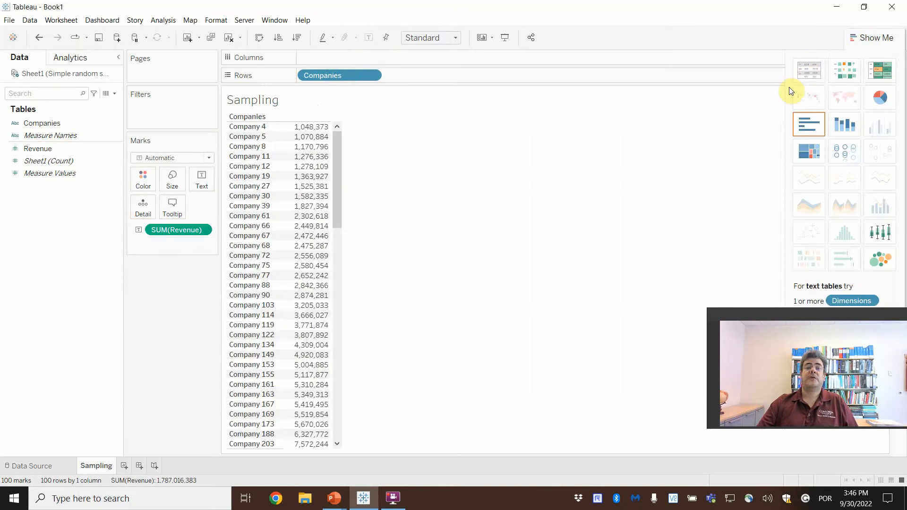
{"action": "scroll", "coordinate": [293, 373], "scroll_direction": "down", "scroll_amount": 10}
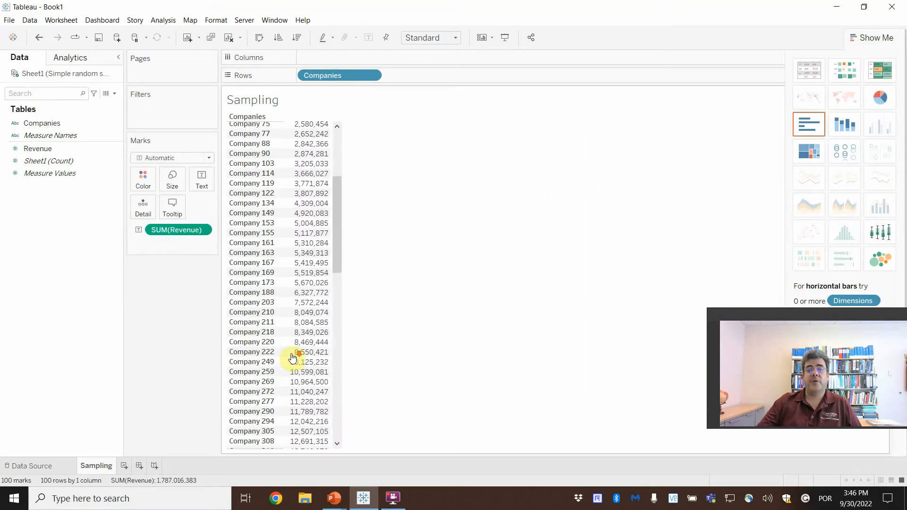
{"action": "scroll", "coordinate": [291, 379], "scroll_direction": "down", "scroll_amount": 5}
{"action": "scroll", "coordinate": [293, 381], "scroll_direction": "up", "scroll_amount": 15}
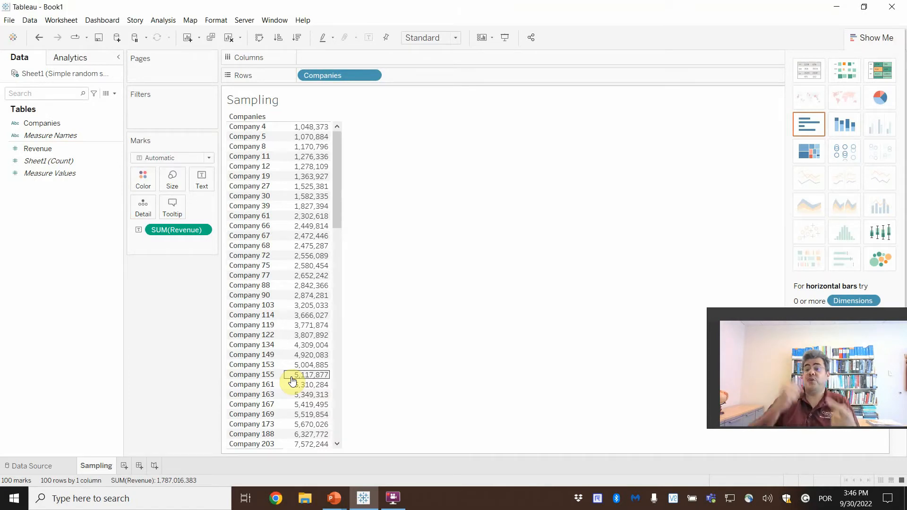
Refresh the Sheet1 data source's extract to draw a new random sample of companies.
{"action": "right_click", "coordinate": [59, 73]}
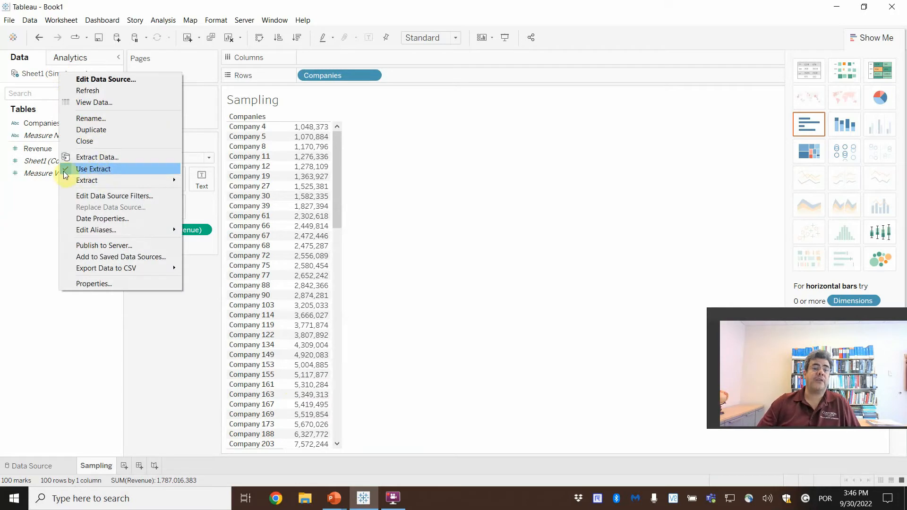
{"action": "mouse_move", "coordinate": [129, 179]}
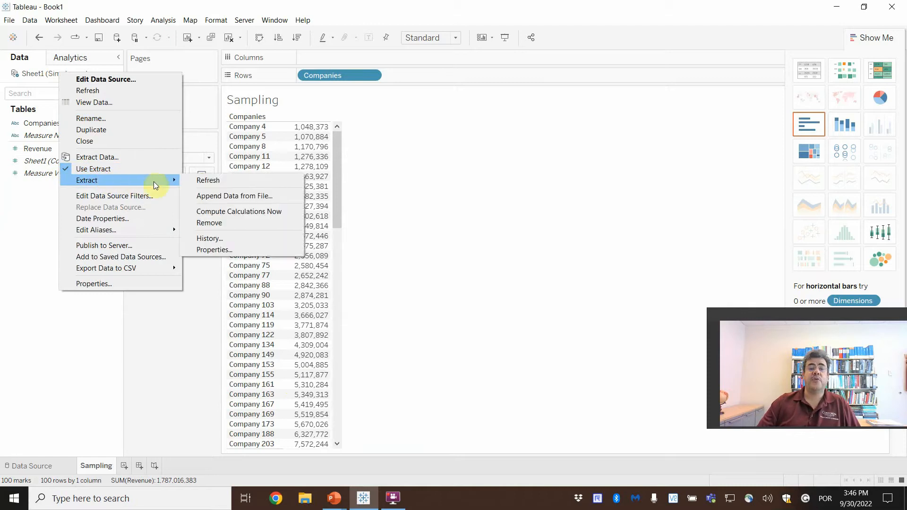
{"action": "left_click", "coordinate": [206, 180]}
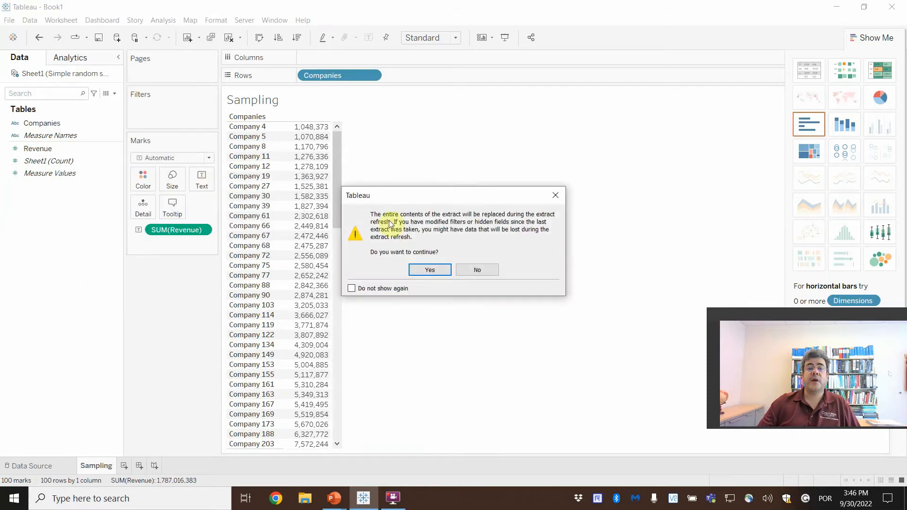
{"action": "left_click", "coordinate": [431, 271]}
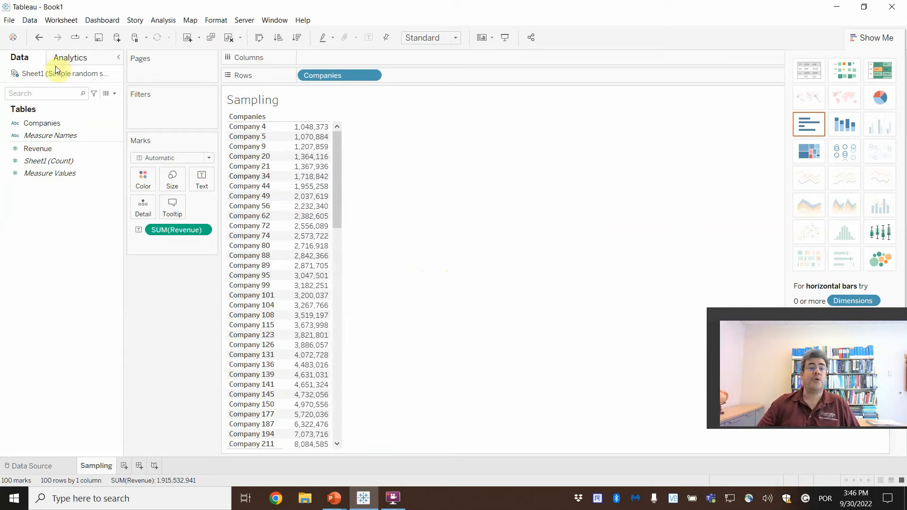
Turn off the extract for the Sheet1 data source, then extract a fresh sample of 100 rows from it.
{"action": "right_click", "coordinate": [36, 73]}
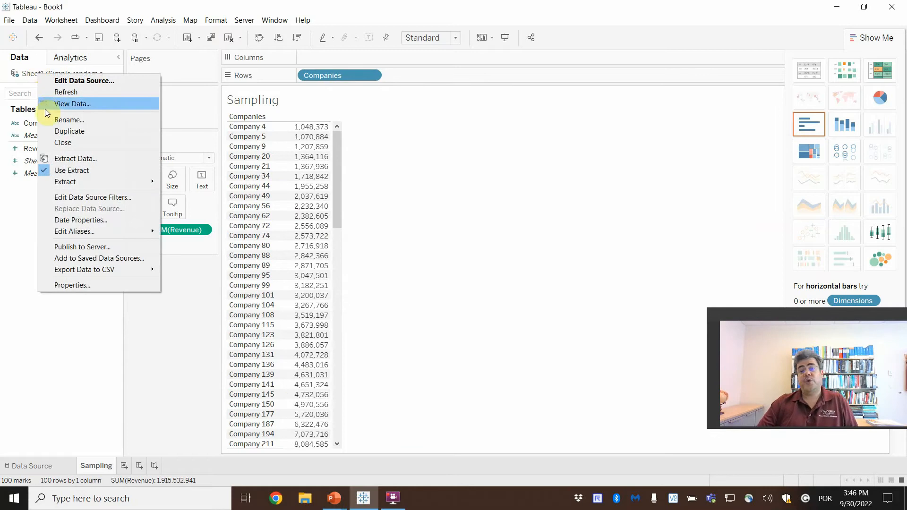
{"action": "left_click", "coordinate": [44, 171]}
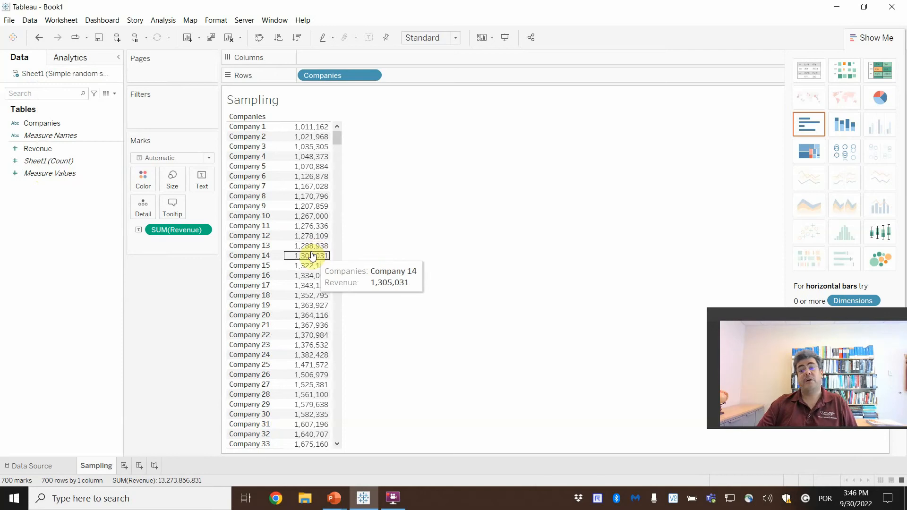
{"action": "right_click", "coordinate": [33, 76]}
{"action": "left_click", "coordinate": [70, 157]}
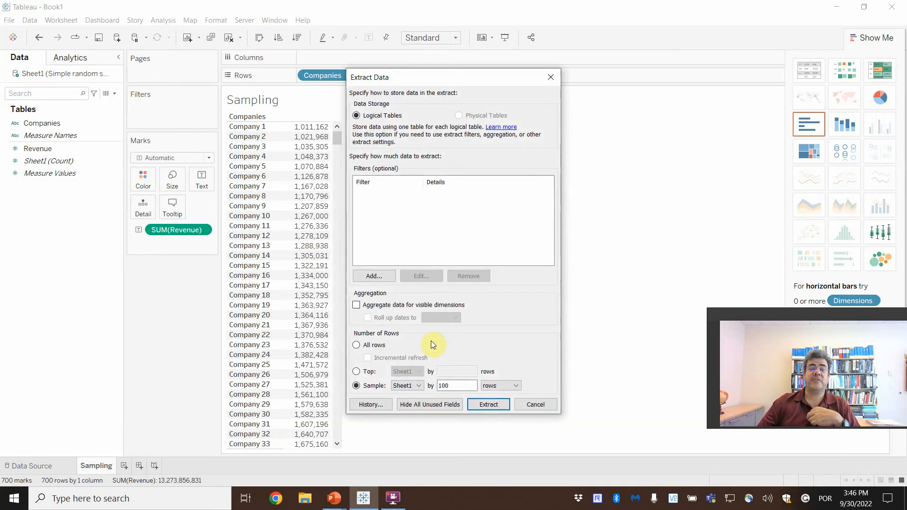
{"action": "left_click", "coordinate": [488, 405]}
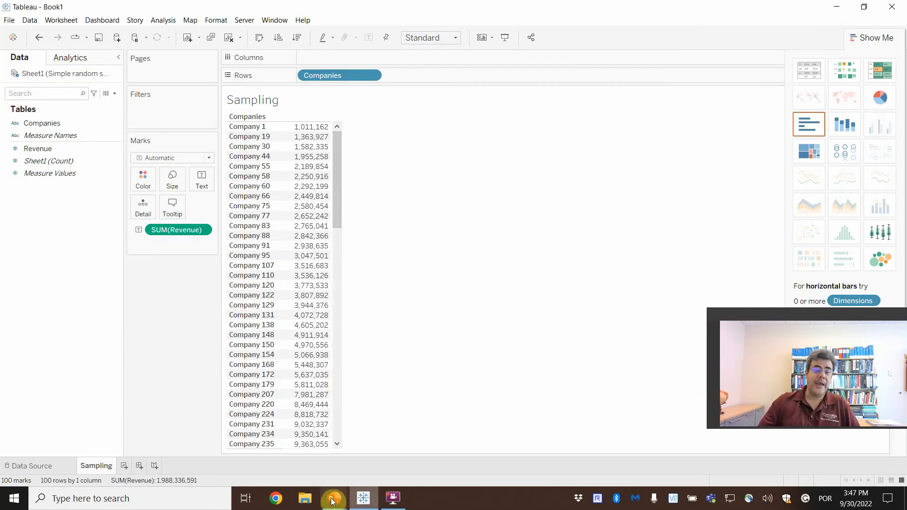
Switch to the PowerPoint slide show and advance from the additional sampling methods slide to the closing "Thank you" slide.
{"action": "mouse_move", "coordinate": [334, 499]}
{"action": "left_click", "coordinate": [355, 450]}
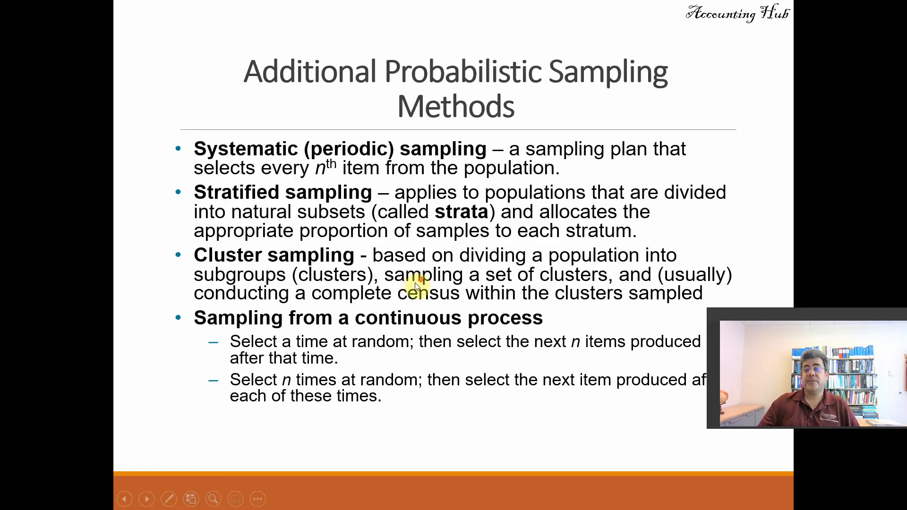
{"action": "left_click", "coordinate": [418, 283]}
{"action": "left_click_drag", "start_coordinate": [821, 315], "coordinate": [803, 390]}
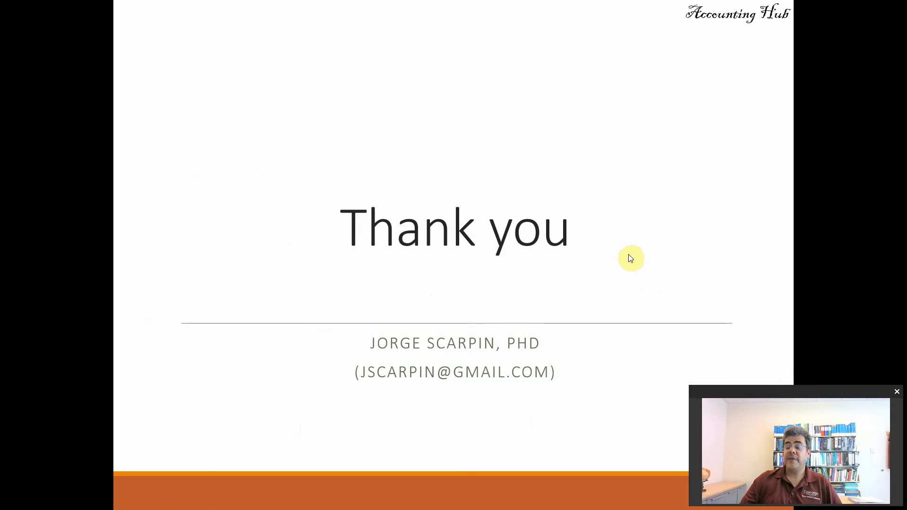